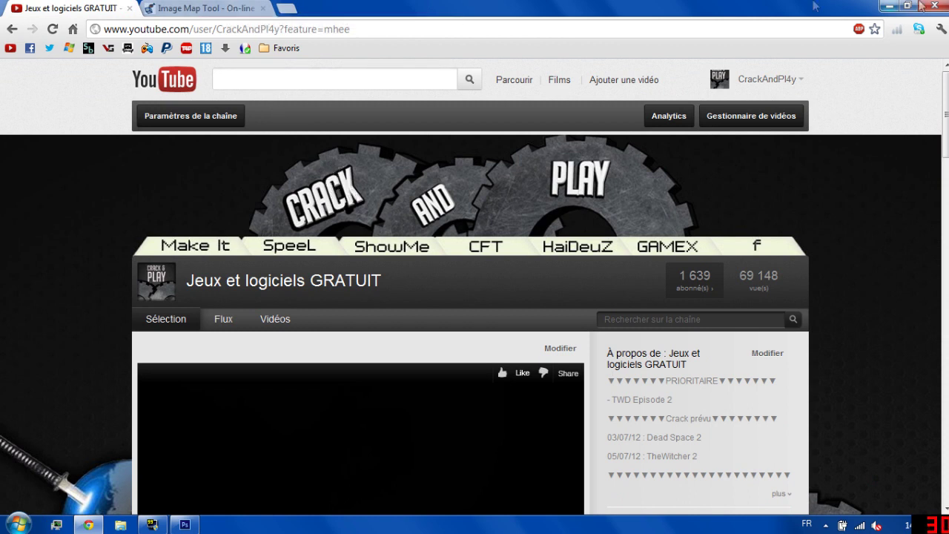
Step: View the Background Partenaire CrackAndPlay image from the desktop, and close the viewer again
click(885, 5)
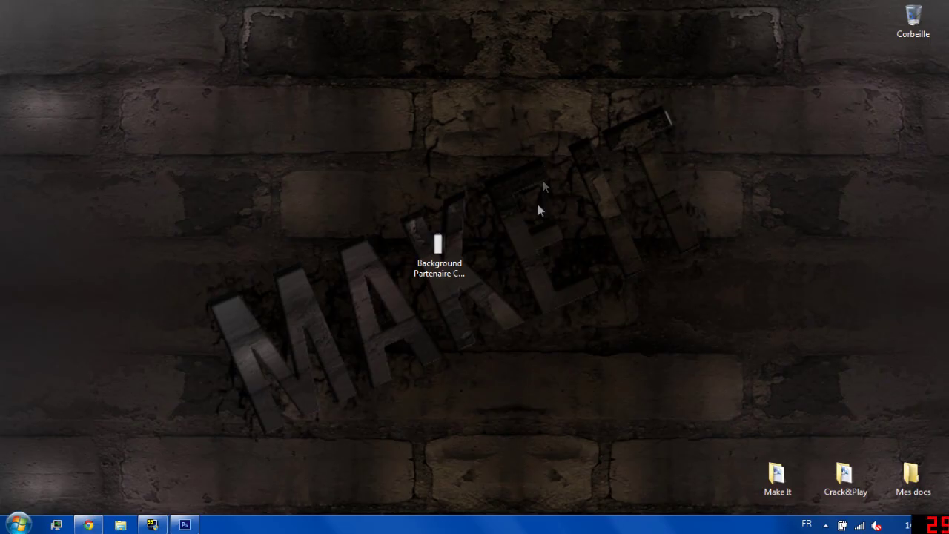
click(185, 523)
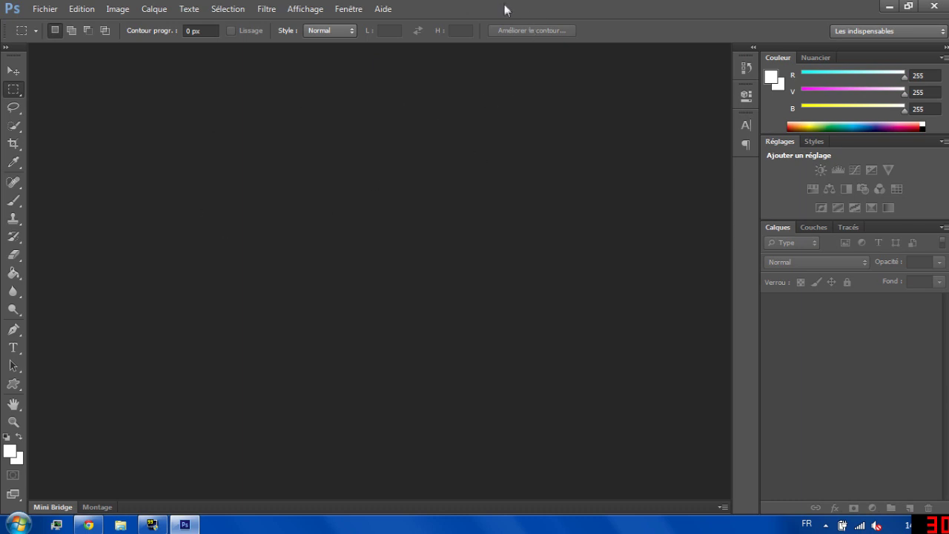
click(888, 6)
double_click(465, 245)
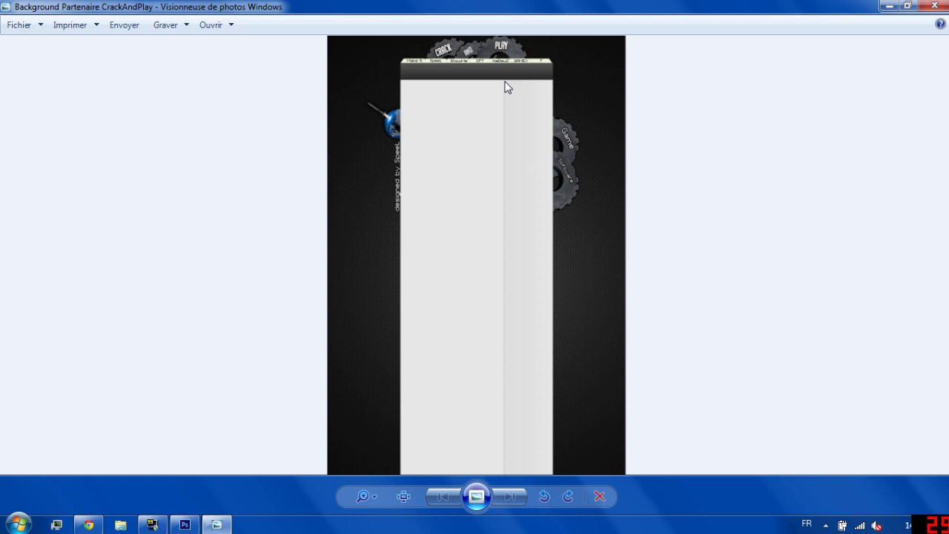
click(931, 6)
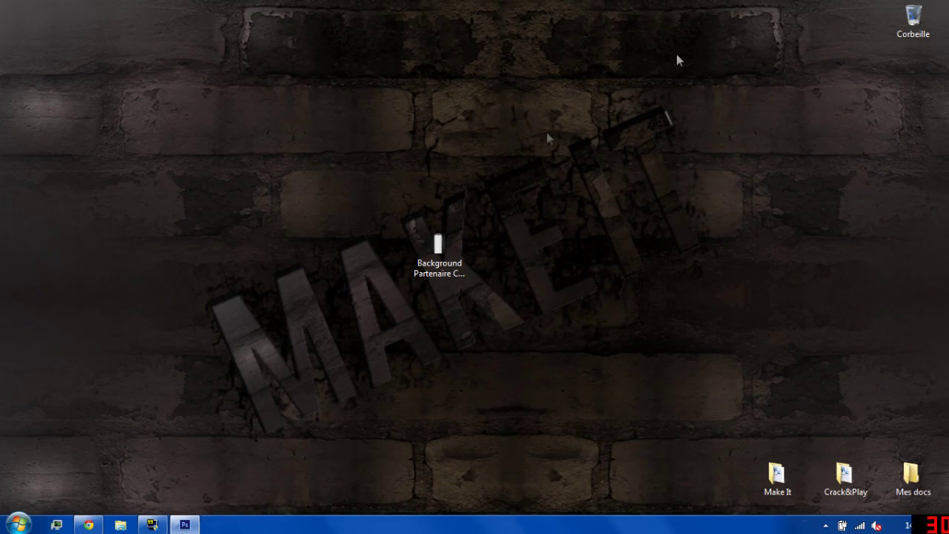
Step: Switch to Photoshop and set up a new document 970 pixels wide and 150 pixels high
click(185, 524)
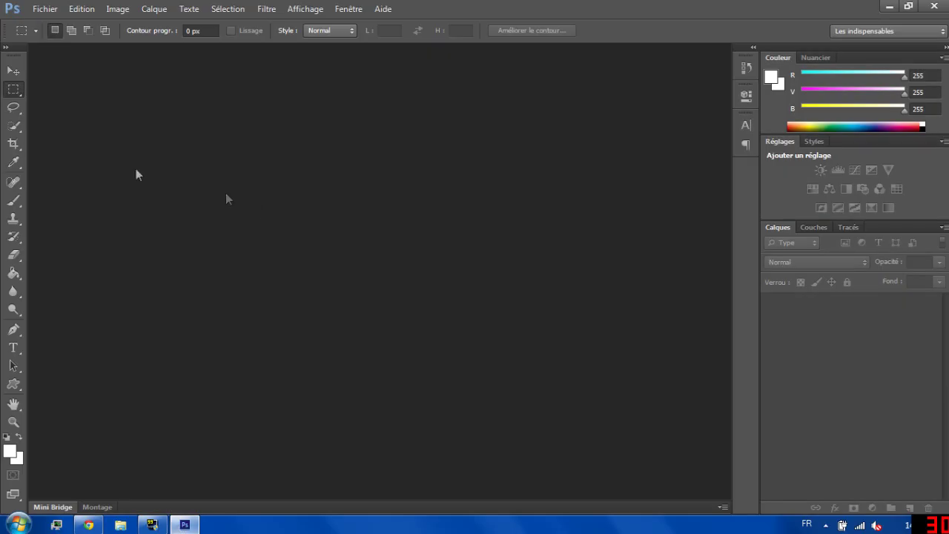
click(44, 9)
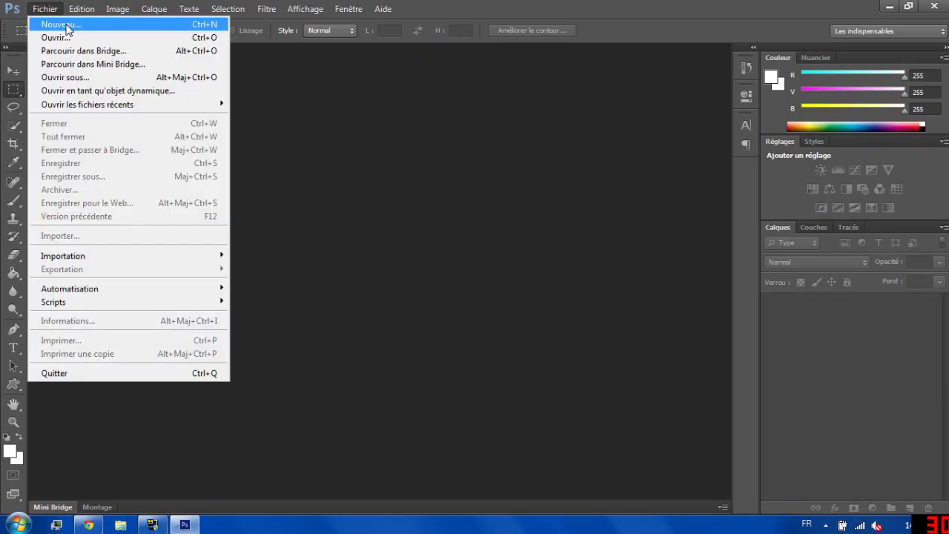
click(62, 23)
click(478, 182)
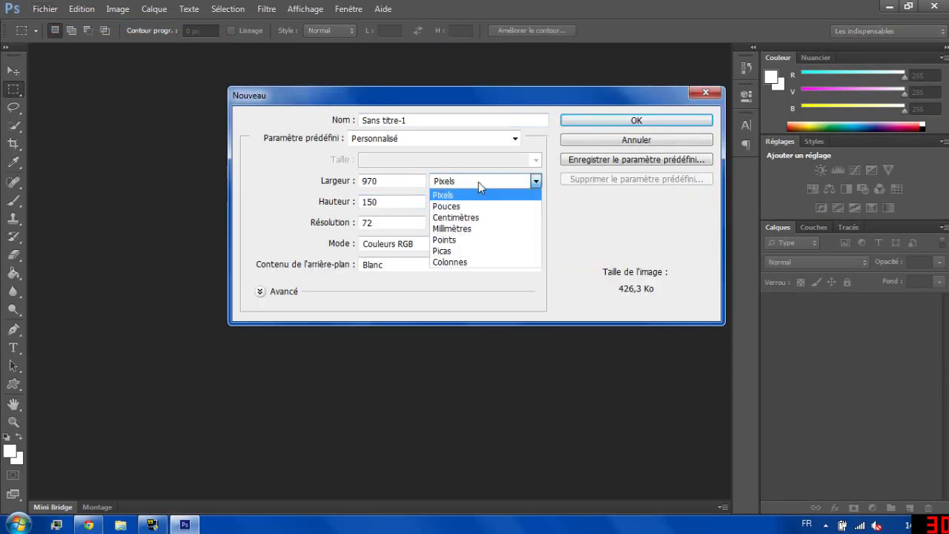
click(478, 181)
click(404, 180)
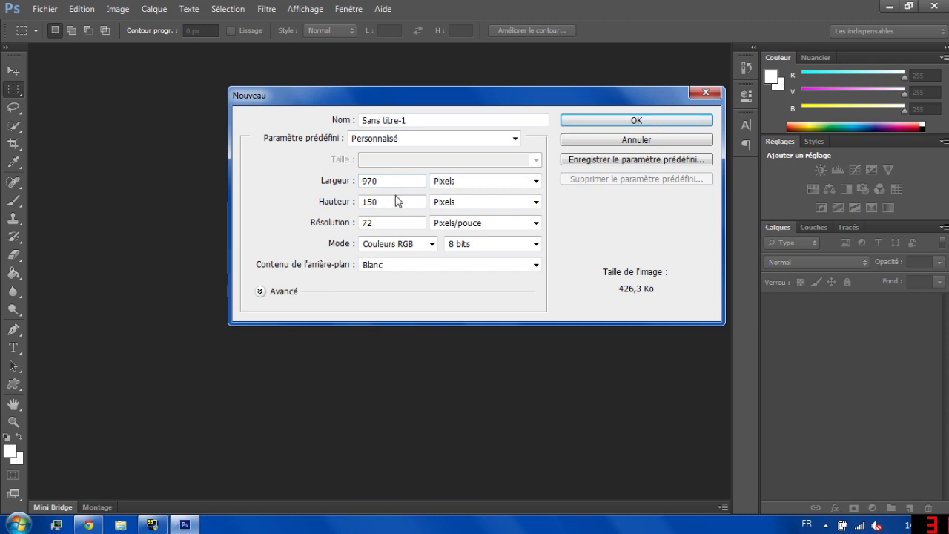
Step: Switch to Chrome, set the YouTube channel's banner height to 40 pixels and save the channel settings
click(88, 525)
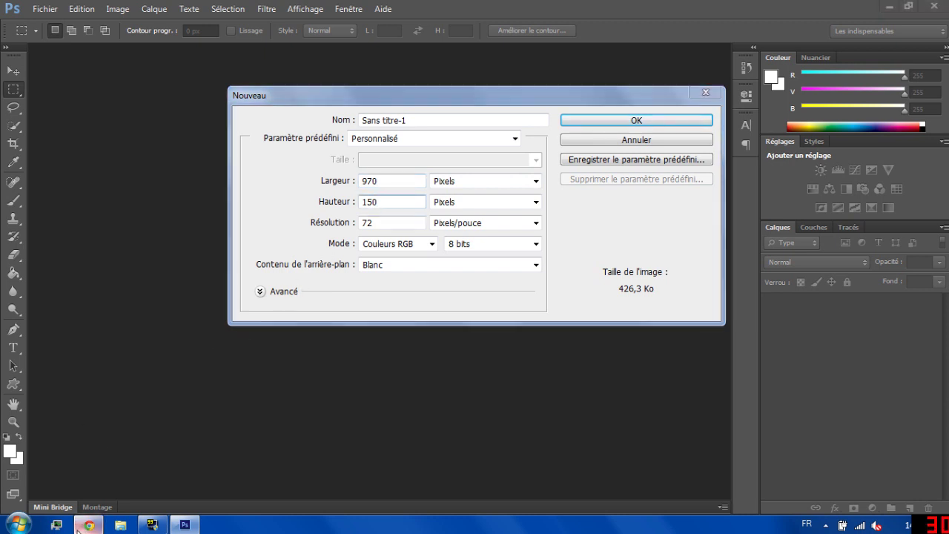
click(192, 119)
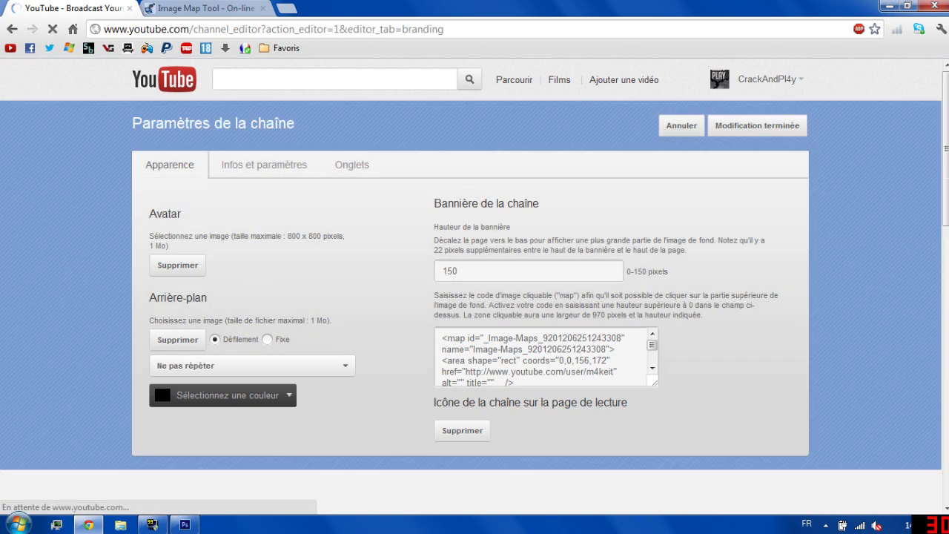
click(459, 270)
double_click(449, 270)
text(40)
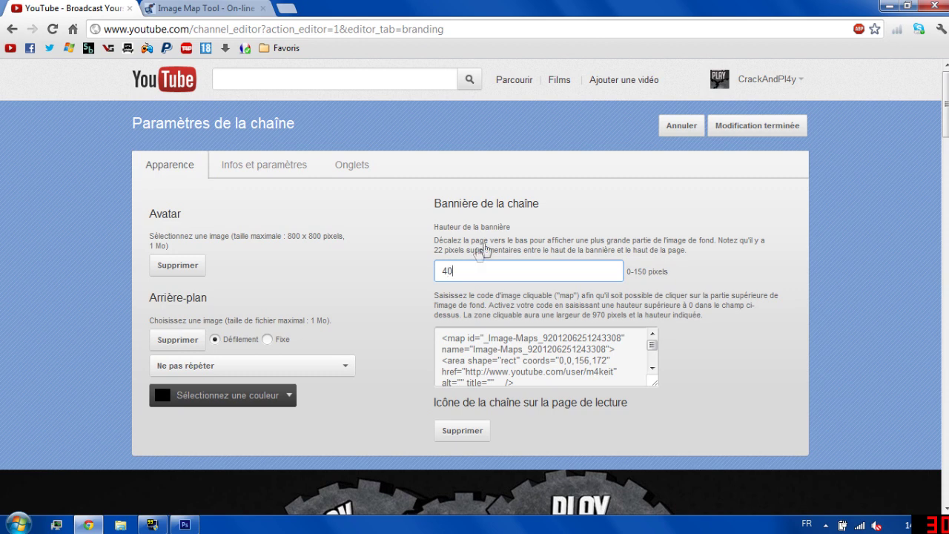
scroll(478, 254, down, 3)
scroll(741, 186, up, 3)
click(771, 128)
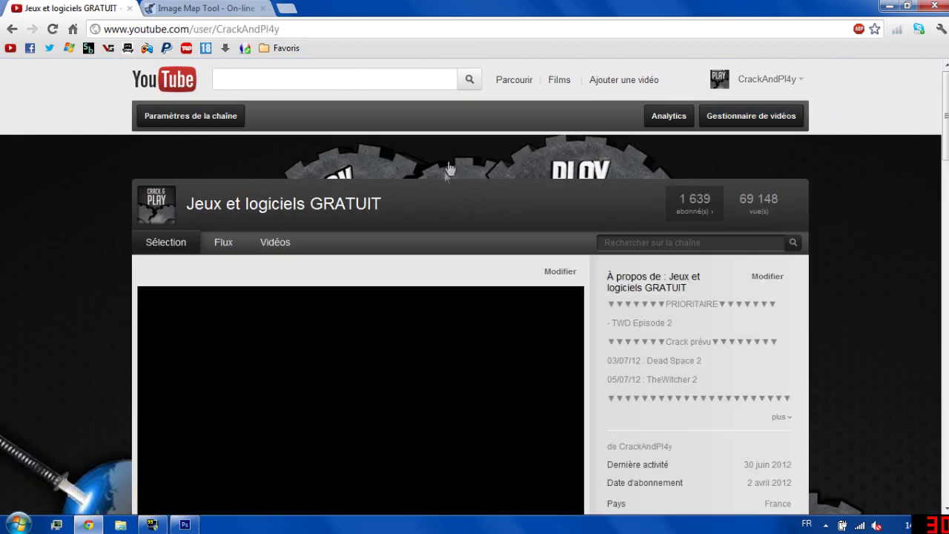
Step: Set the channel's banner height to 150 pixels, save the settings and check the channel page
click(231, 127)
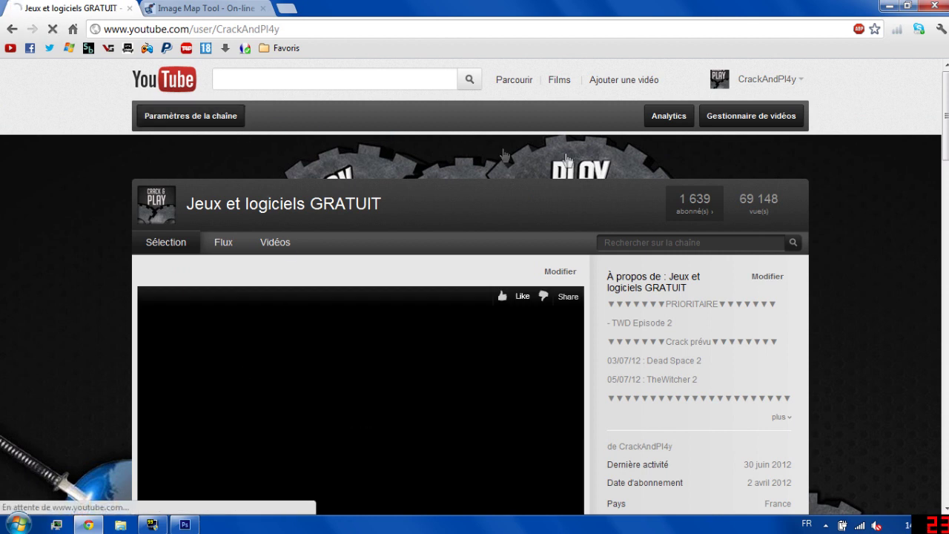
drag(480, 289, 437, 271)
text(1)
click(445, 290)
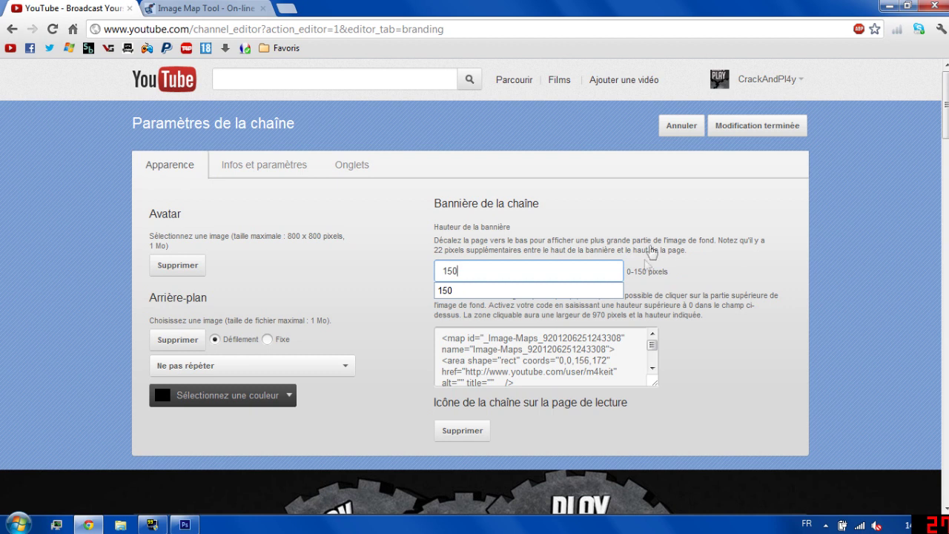
click(762, 128)
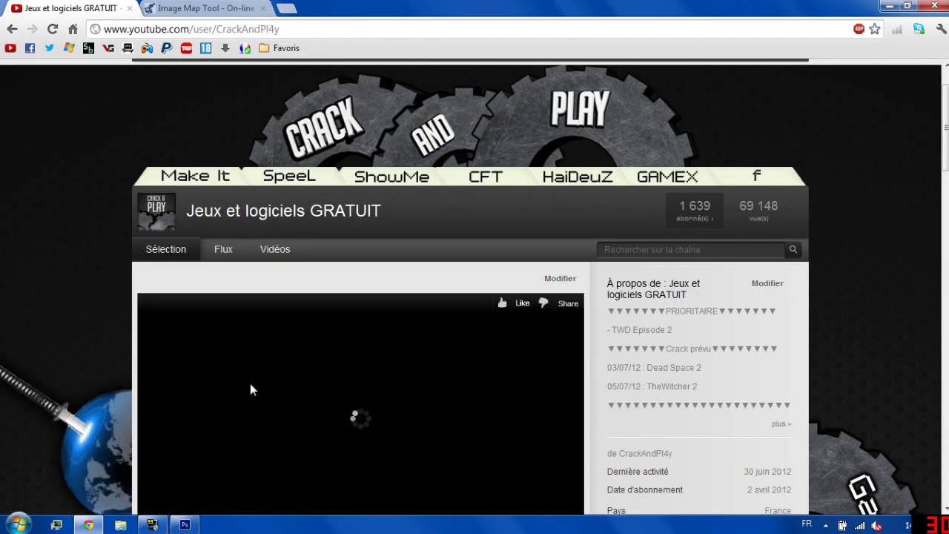
scroll(251, 384, down, 1)
scroll(239, 350, up, 2)
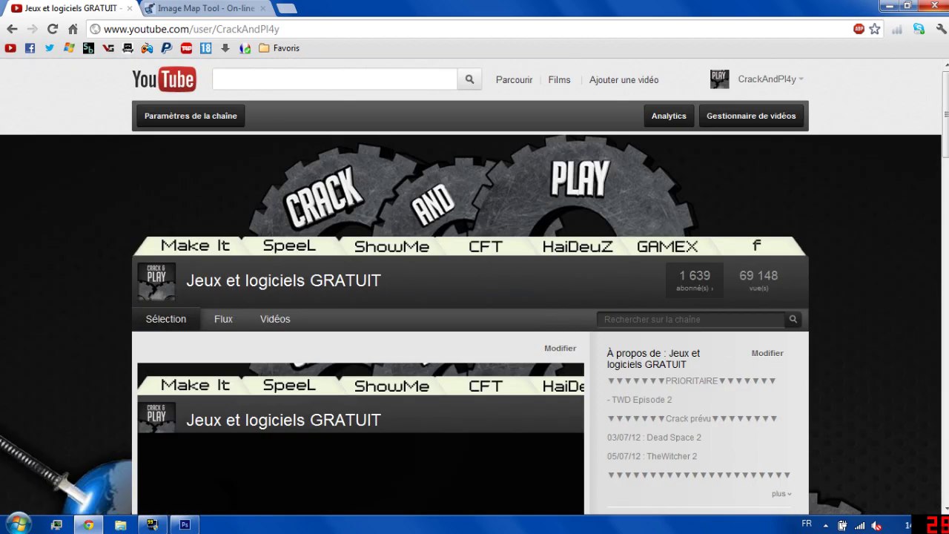
Step: Back in Photoshop, create the 970 × 150 pixel document and open Background Partenaire CrackAndPlay.jpg from the desktop
click(887, 6)
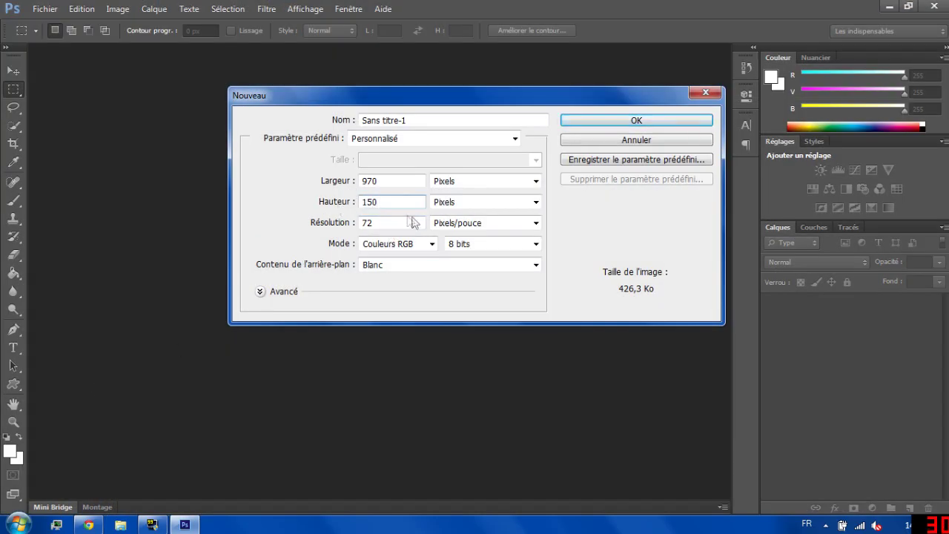
click(608, 120)
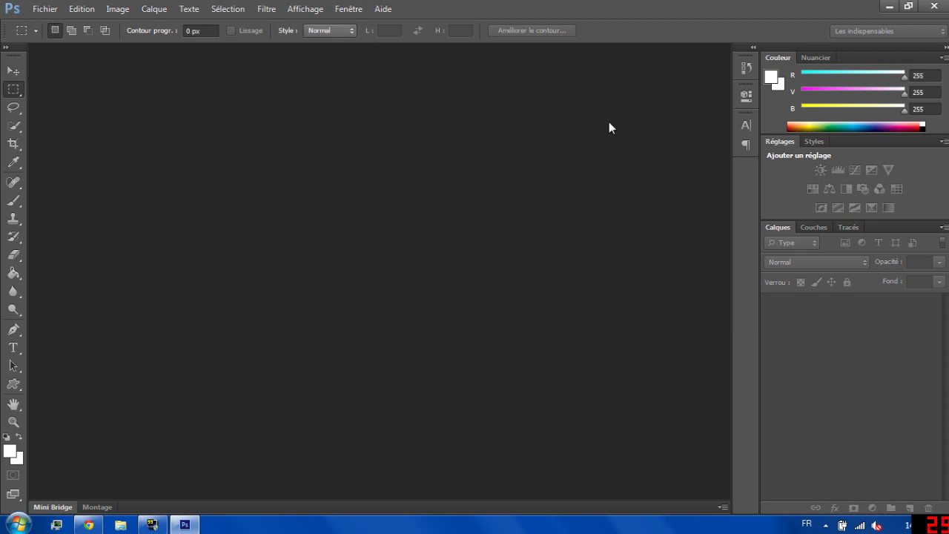
drag(859, 8, 800, 279)
drag(437, 245, 335, 325)
double_click(557, 277)
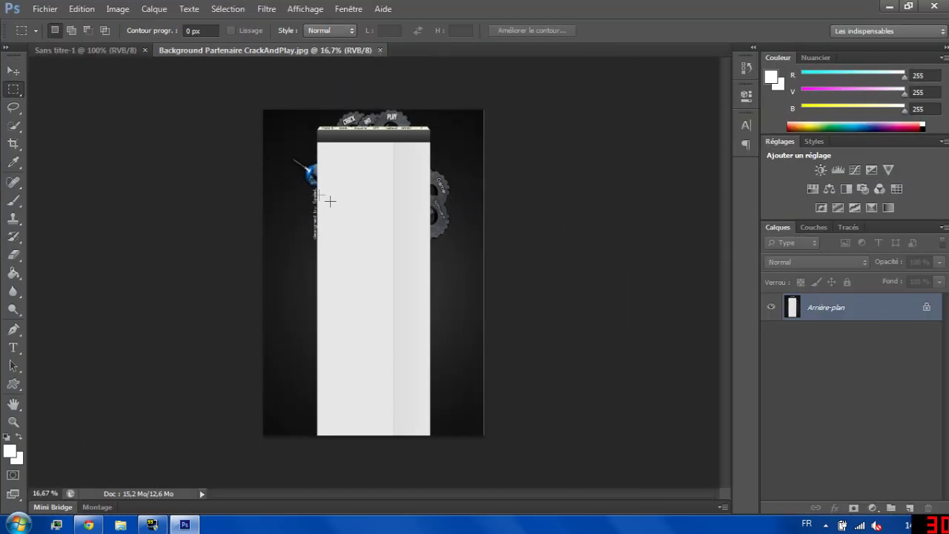
Step: Convert the background image's locked background to a regular layer and copy it into the Sans titre-1 document
double_click(845, 299)
click(601, 163)
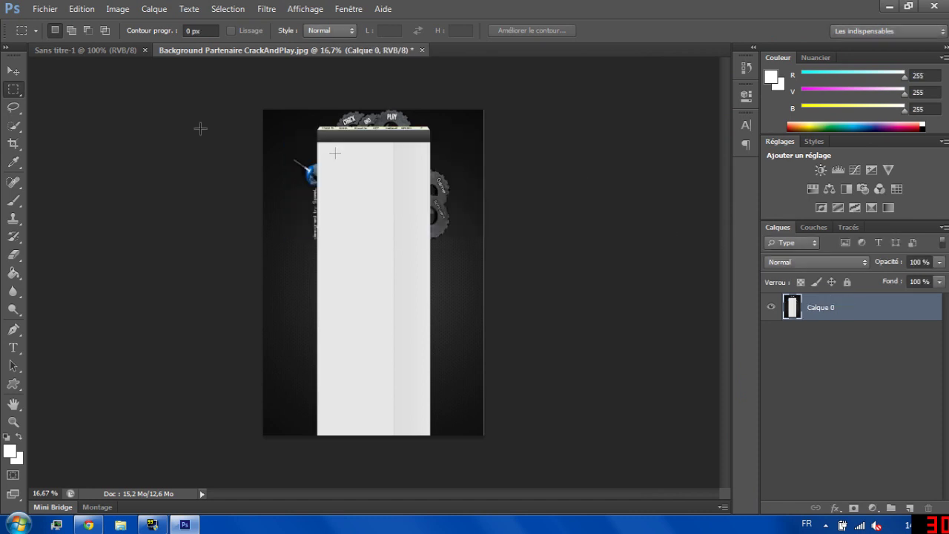
click(14, 71)
drag(367, 240, 419, 269)
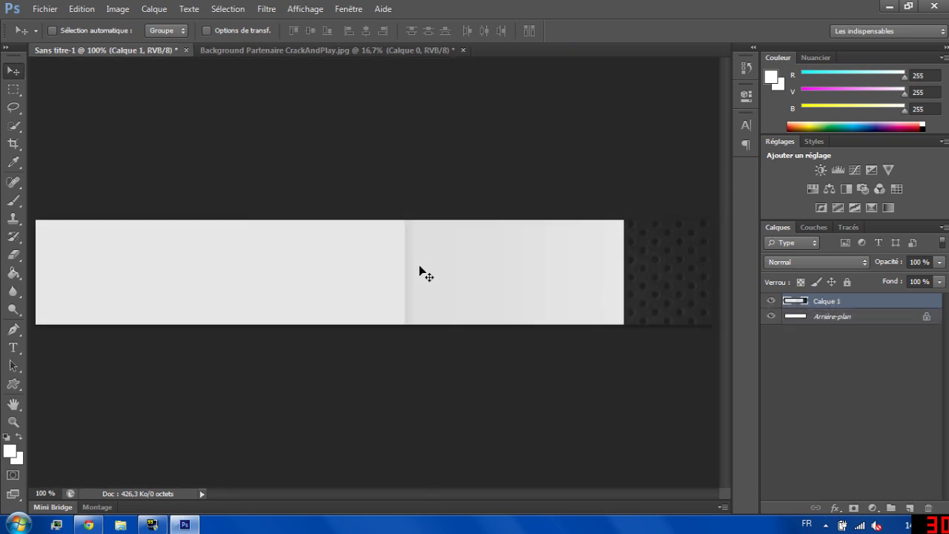
Step: Position the copied layer so the gears fill the canvas and the row of partner tabs sits along its lower edge
drag(655, 311, 545, 320)
drag(451, 252, 492, 283)
key(Left)
key(Left)
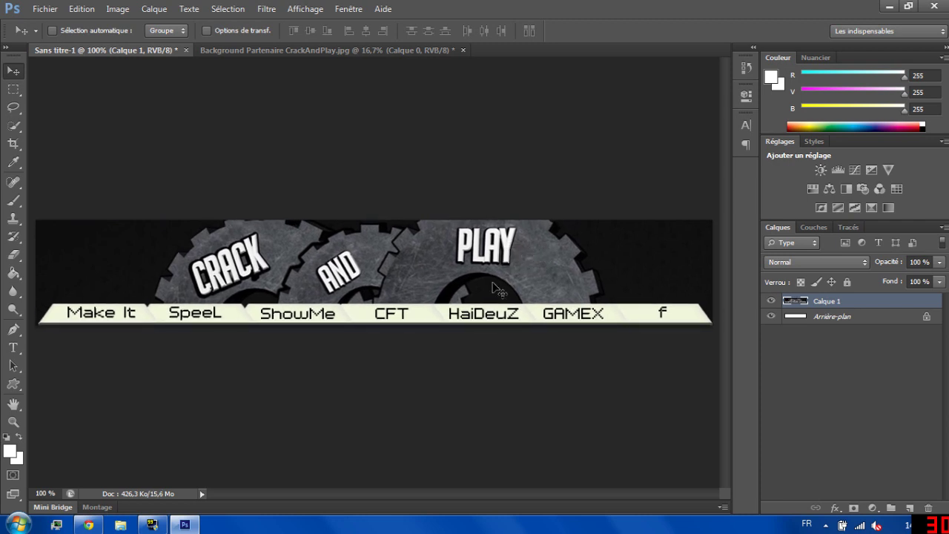
key(Down)
key(Down)
key(Up)
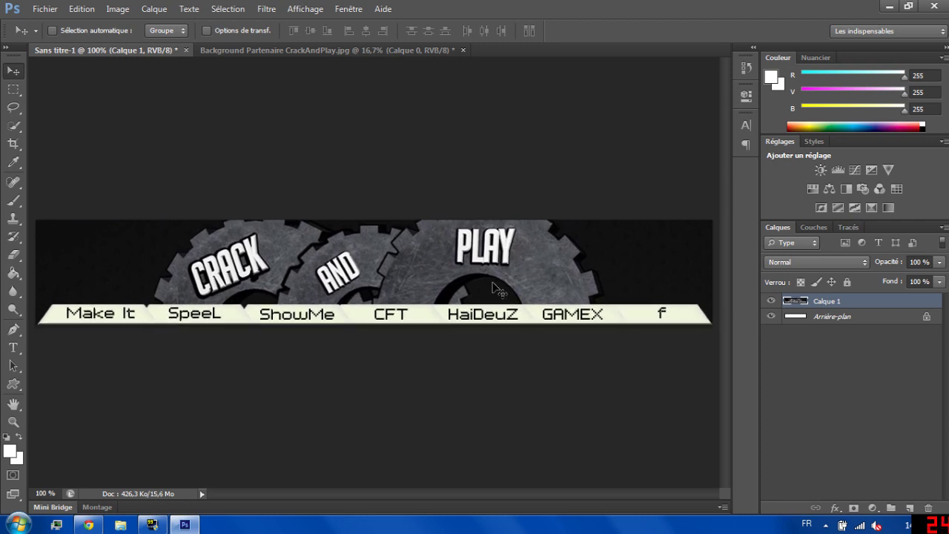
key(Left)
key(Down)
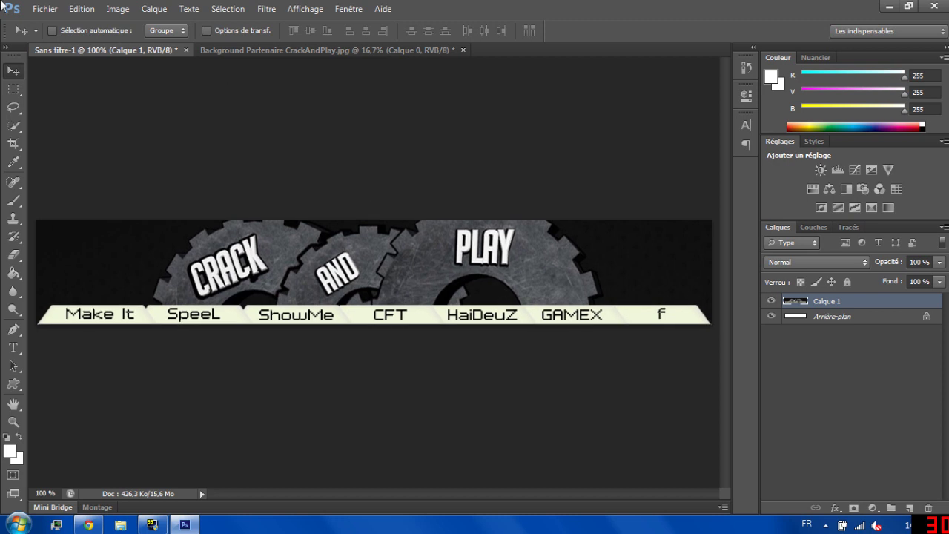
Step: Export the banner for the web as a maximum-quality JPEG named banniere-test on the desktop
click(44, 9)
click(112, 207)
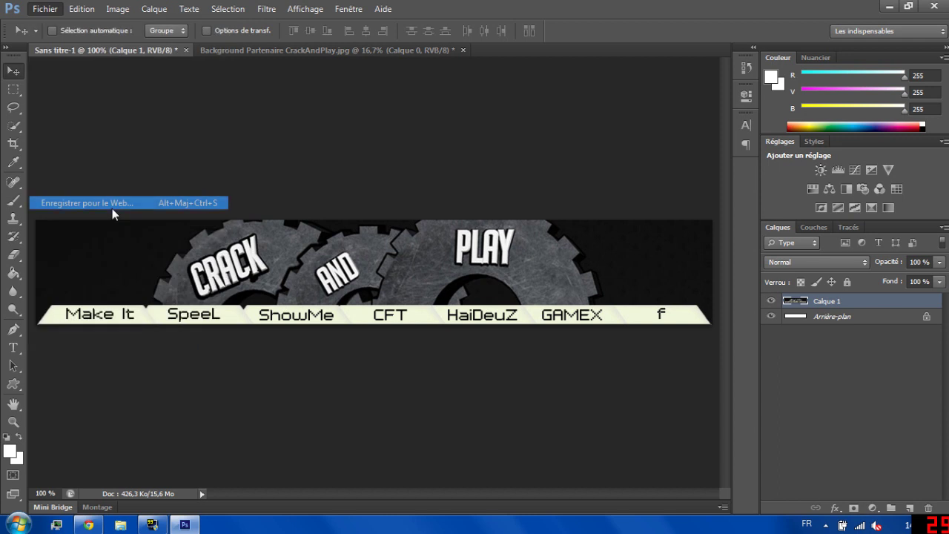
click(643, 50)
click(643, 57)
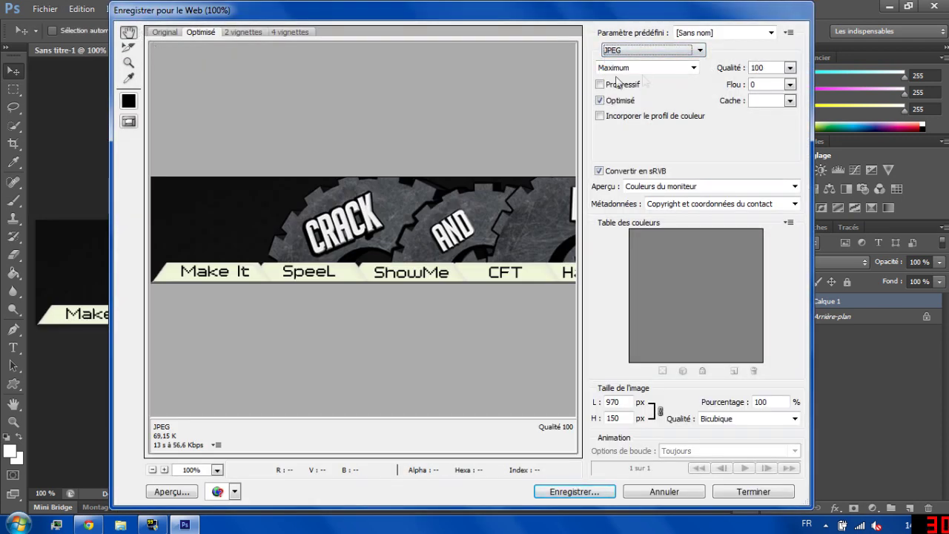
click(571, 490)
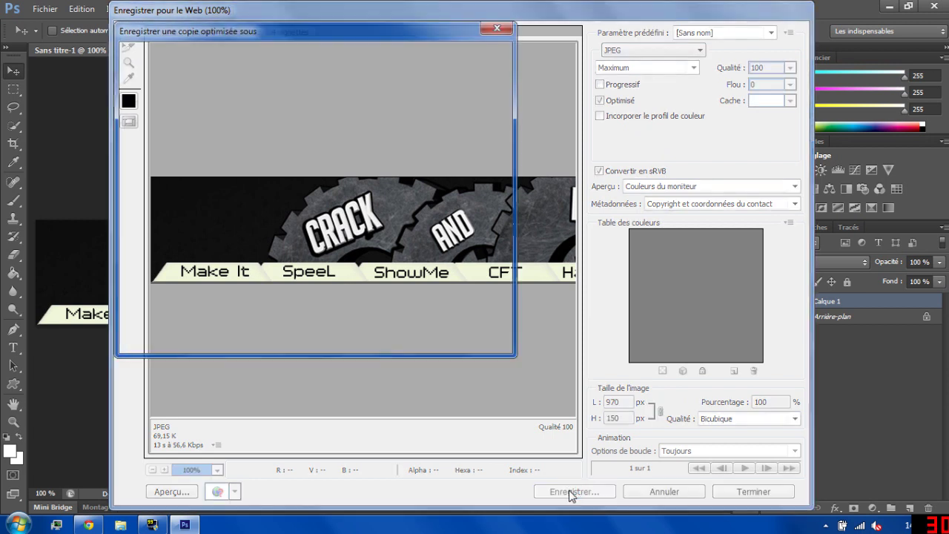
text(bann)
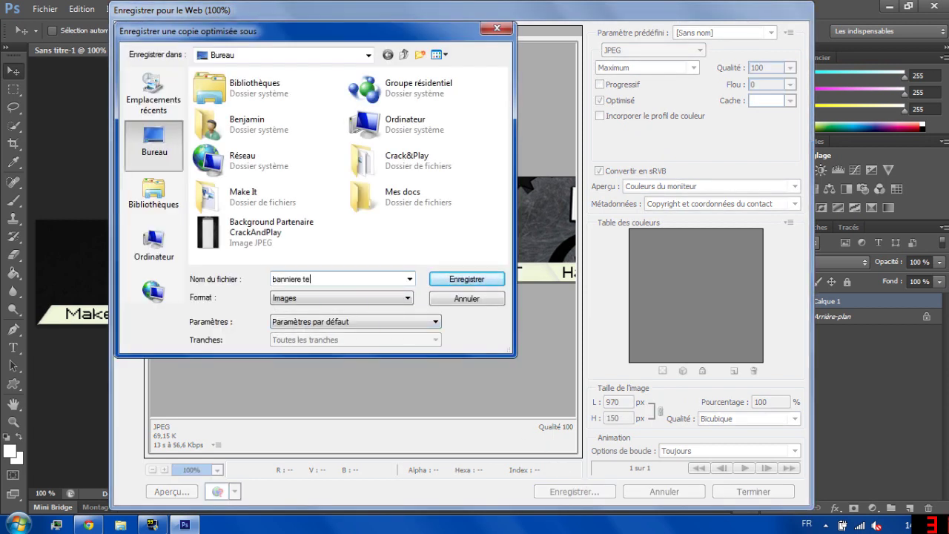
text(iere te)
key(Return)
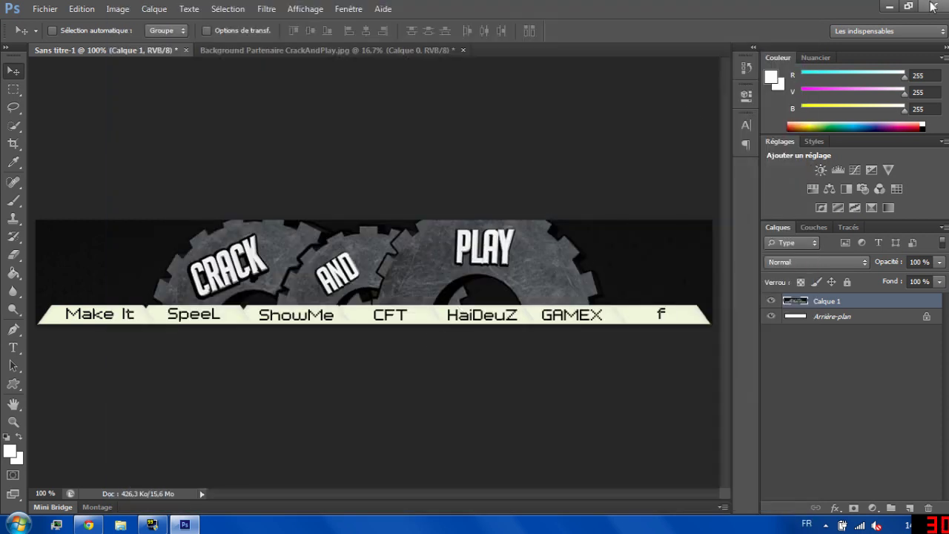
Step: Close Photoshop without saving the open documents, and check the exported banniere-test image in the photo viewer
click(932, 6)
click(472, 210)
click(474, 208)
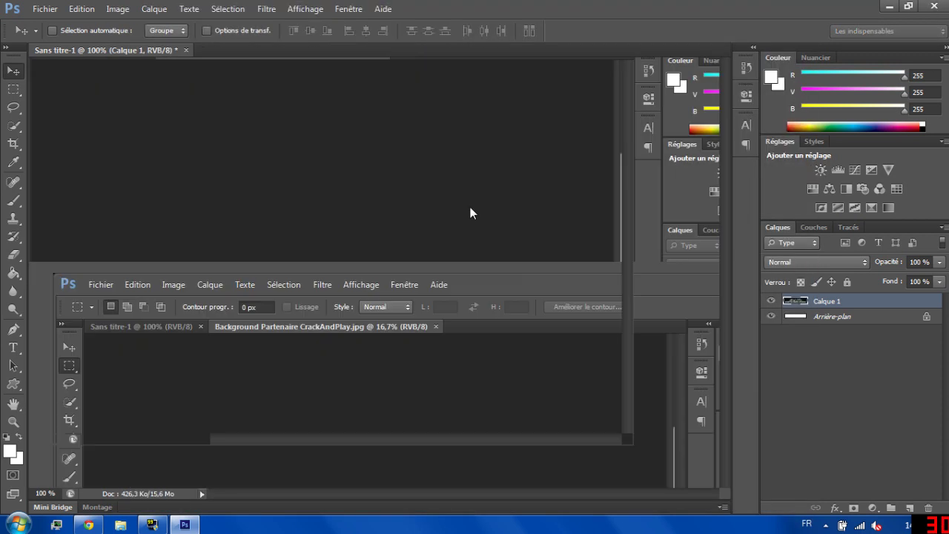
double_click(33, 23)
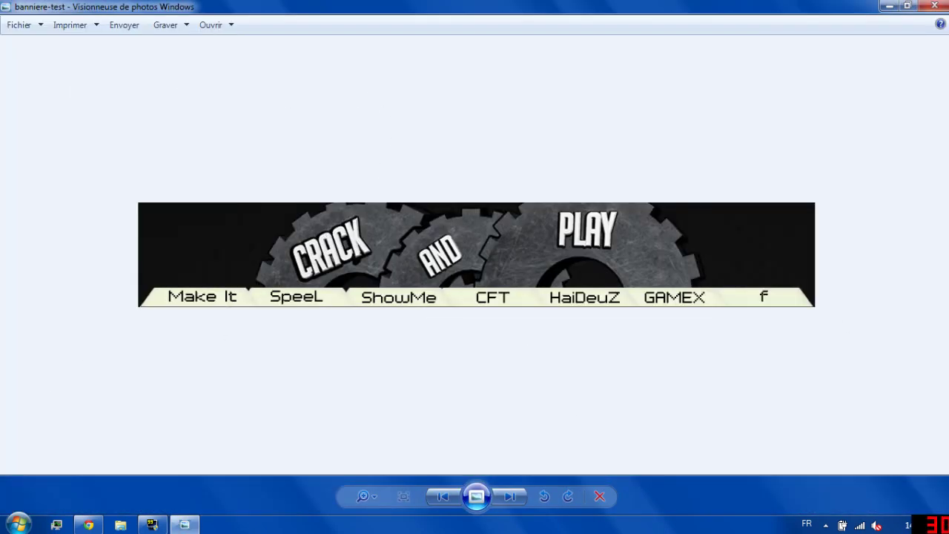
click(936, 6)
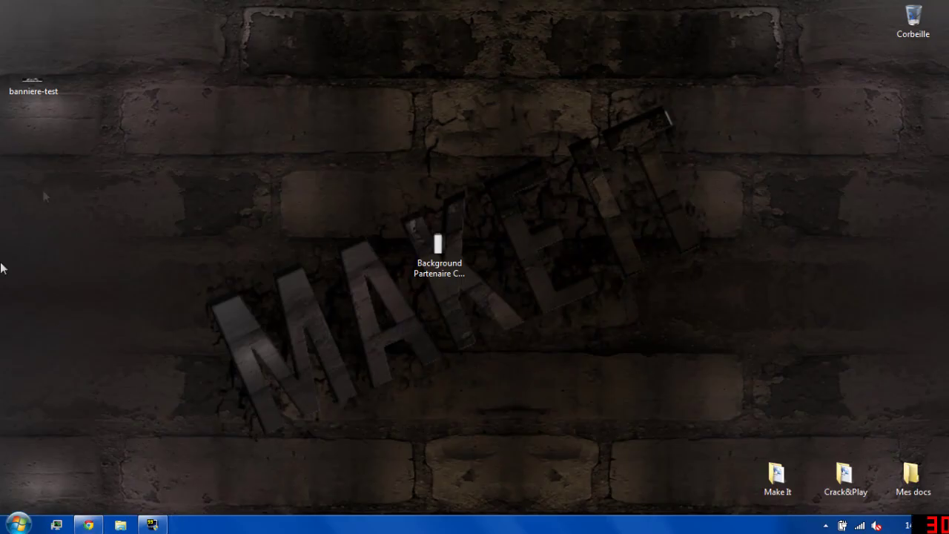
Step: Switch to the browser, upload banniere-test.jpg from the desktop to image-maps.com, and continue to the map editor
click(86, 524)
click(200, 7)
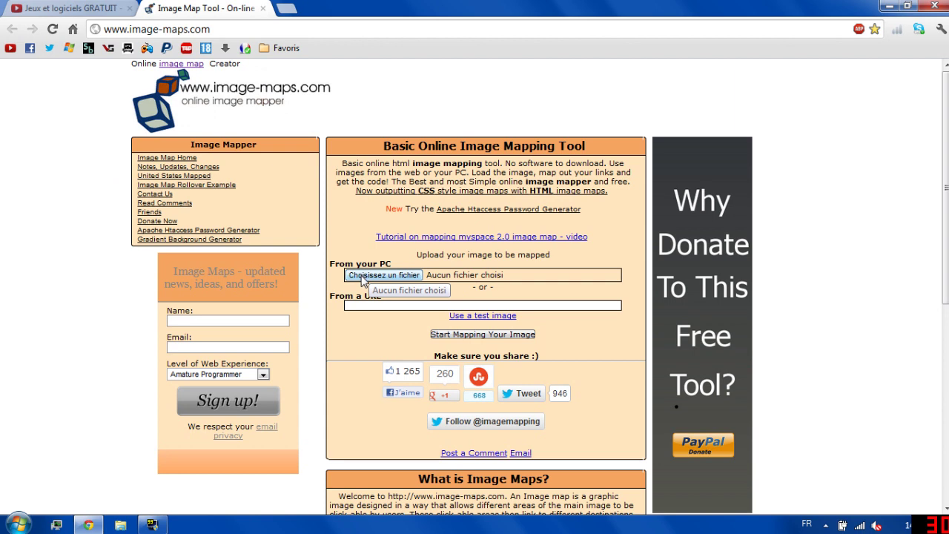
drag(329, 263, 361, 263)
click(397, 275)
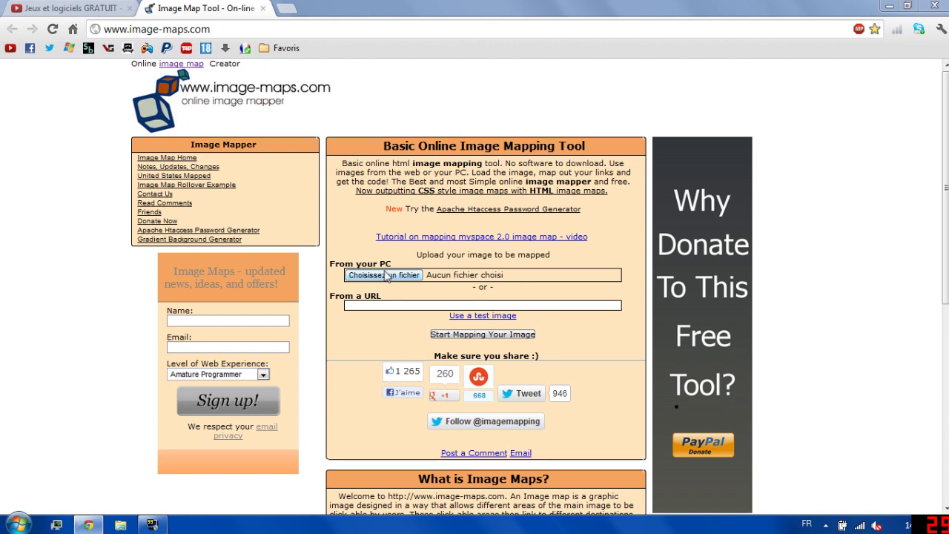
scroll(165, 126, down, 3)
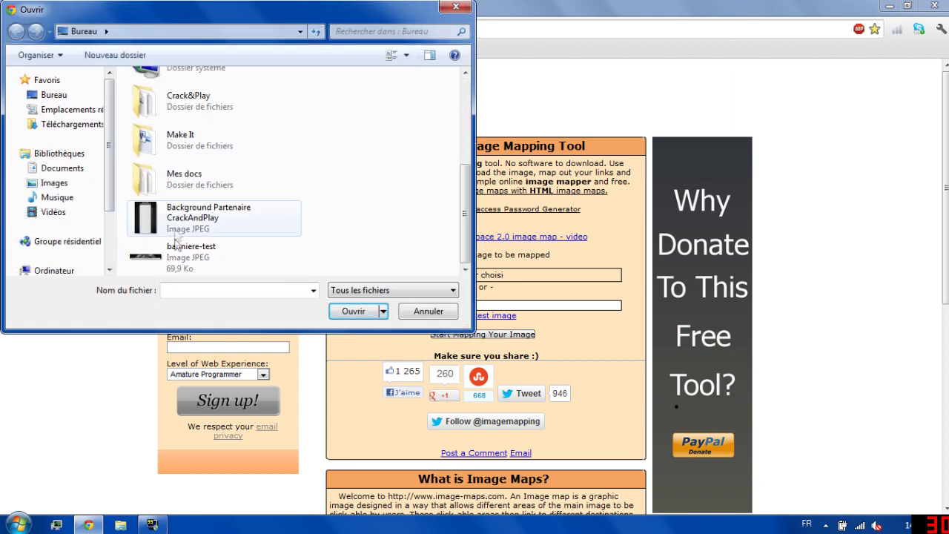
click(178, 261)
click(338, 312)
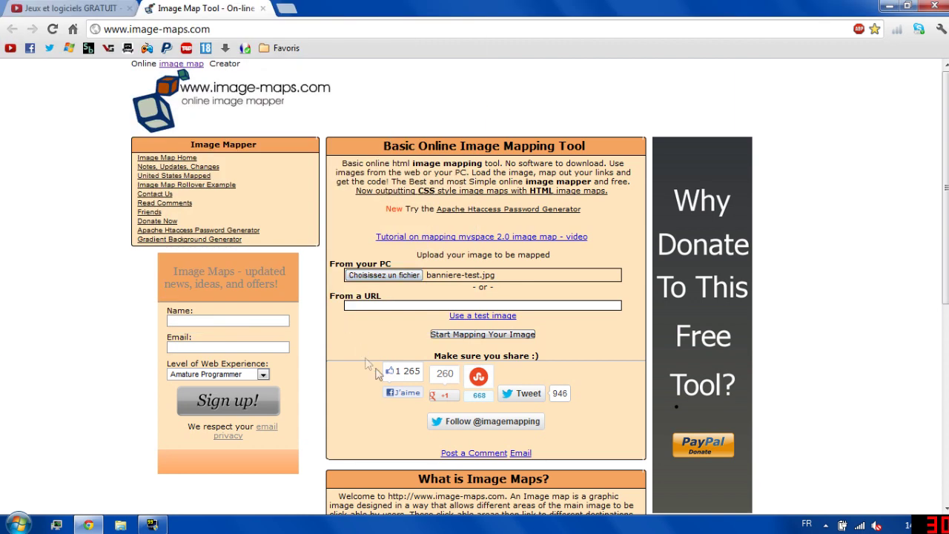
click(466, 338)
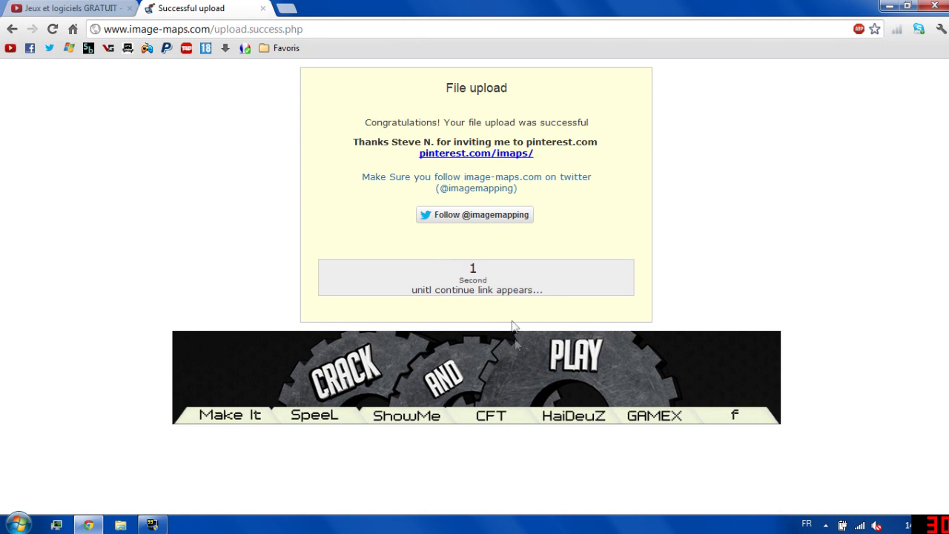
click(468, 252)
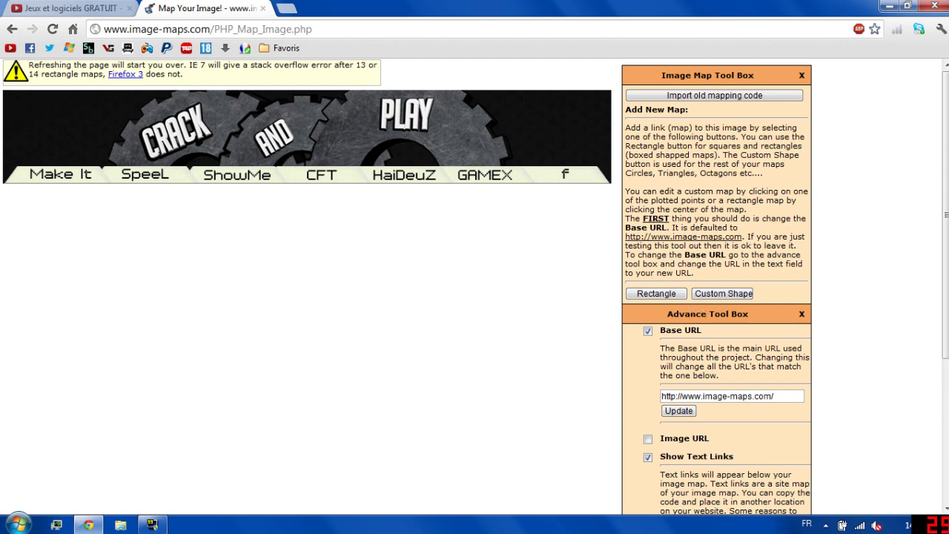
Step: Add a rectangle map area to the banner and resize it to cover only the Make It tab
click(656, 293)
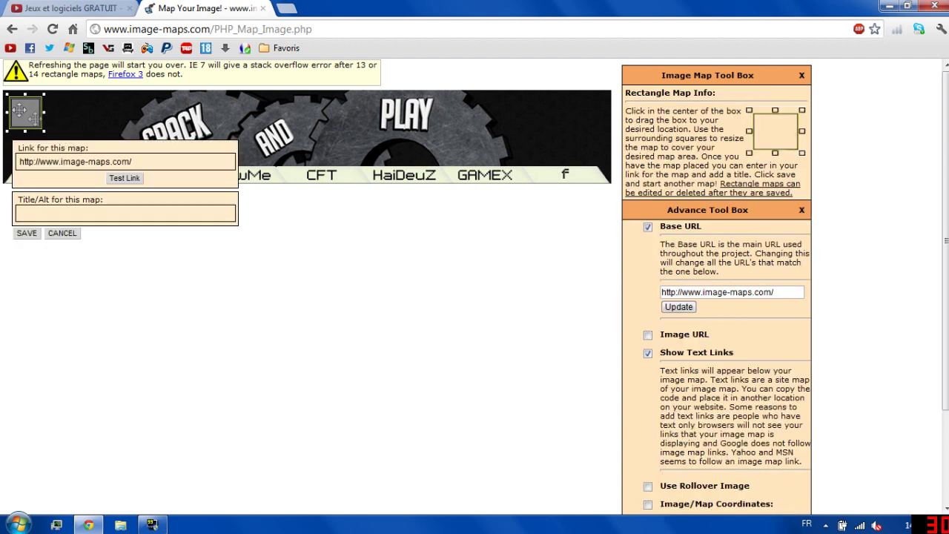
drag(23, 105, 110, 170)
drag(54, 148, 54, 159)
drag(55, 161, 55, 88)
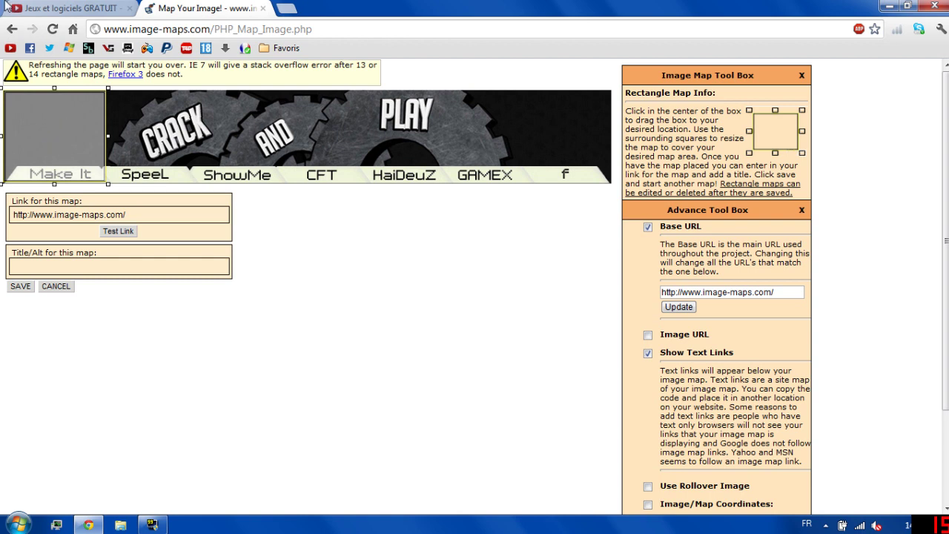
click(66, 9)
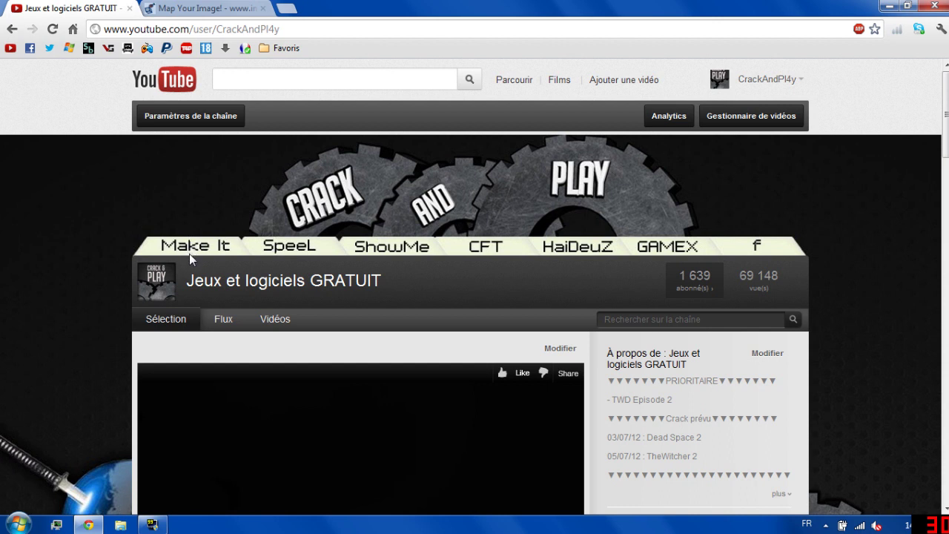
click(198, 6)
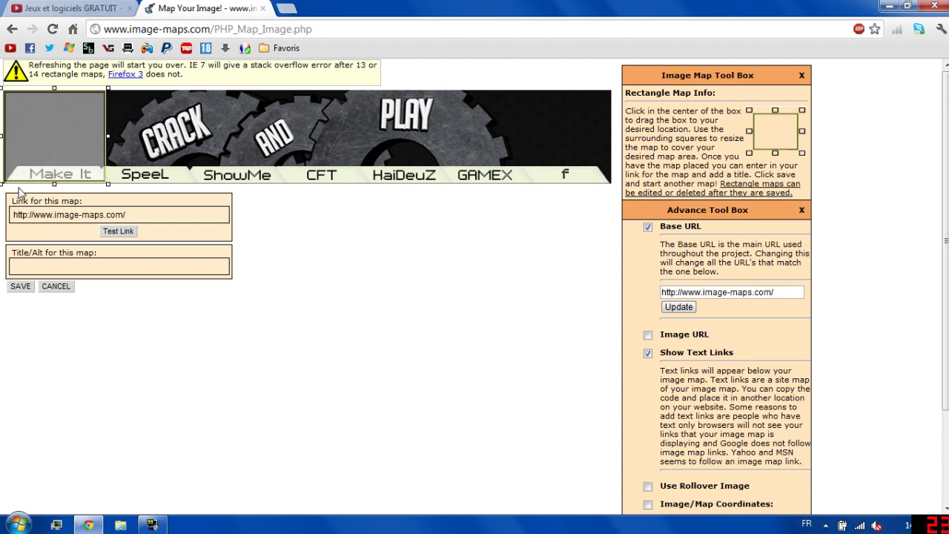
drag(53, 92, 104, 171)
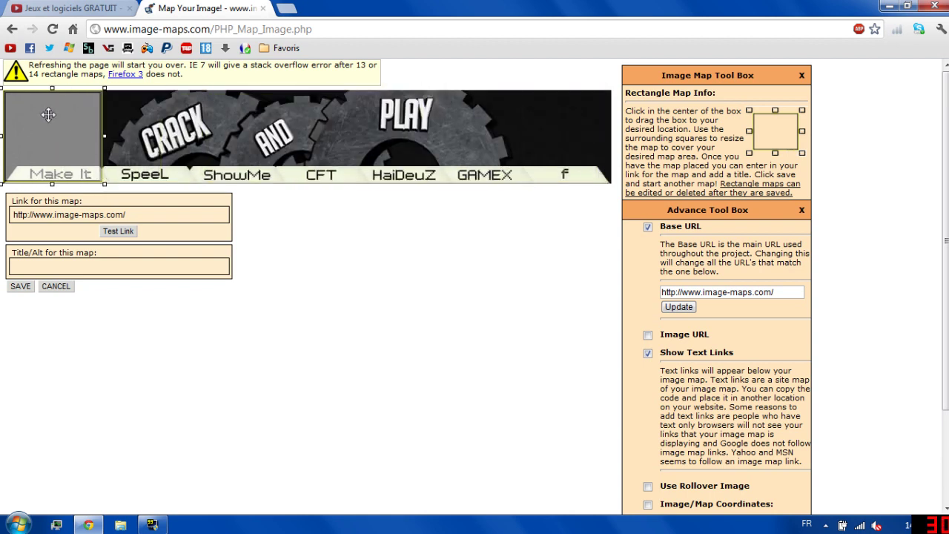
drag(50, 88, 50, 165)
click(71, 9)
scroll(562, 386, down, 10)
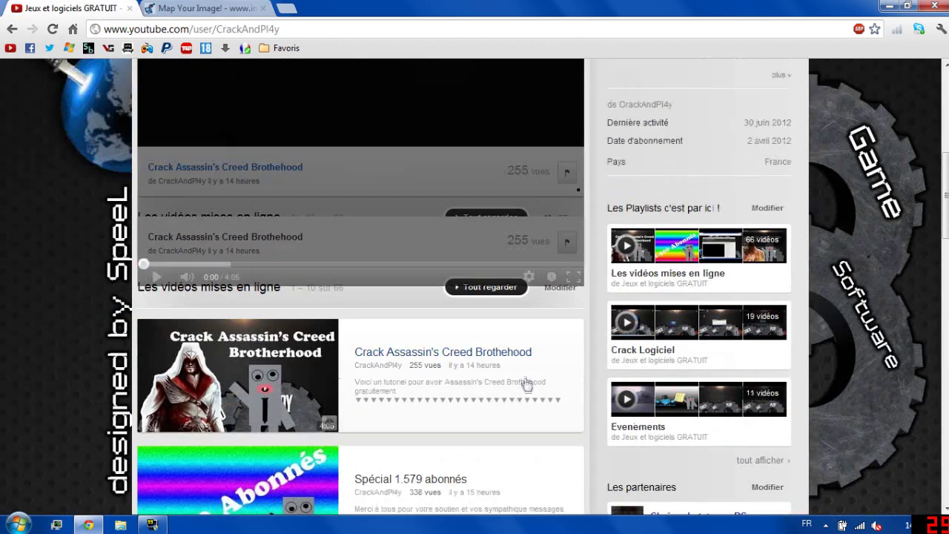
right_click(666, 307)
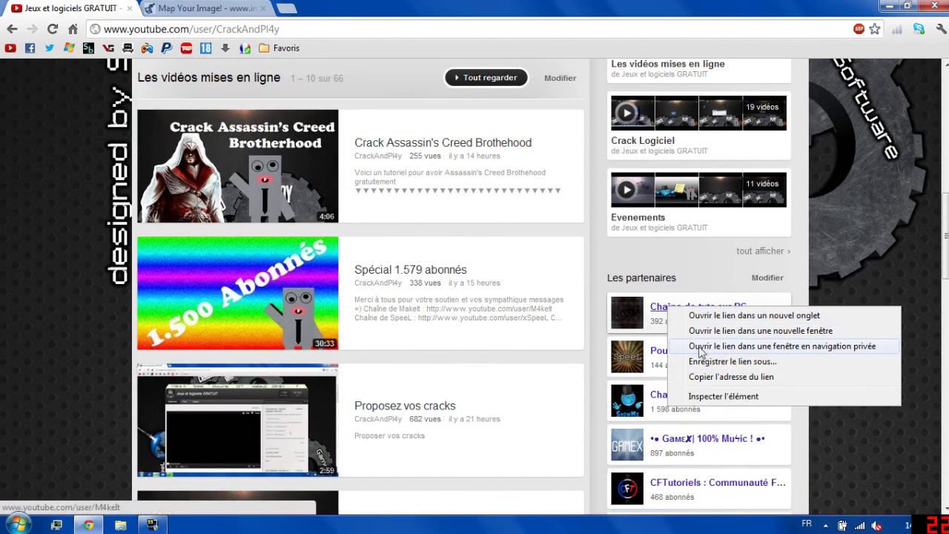
click(730, 377)
click(180, 8)
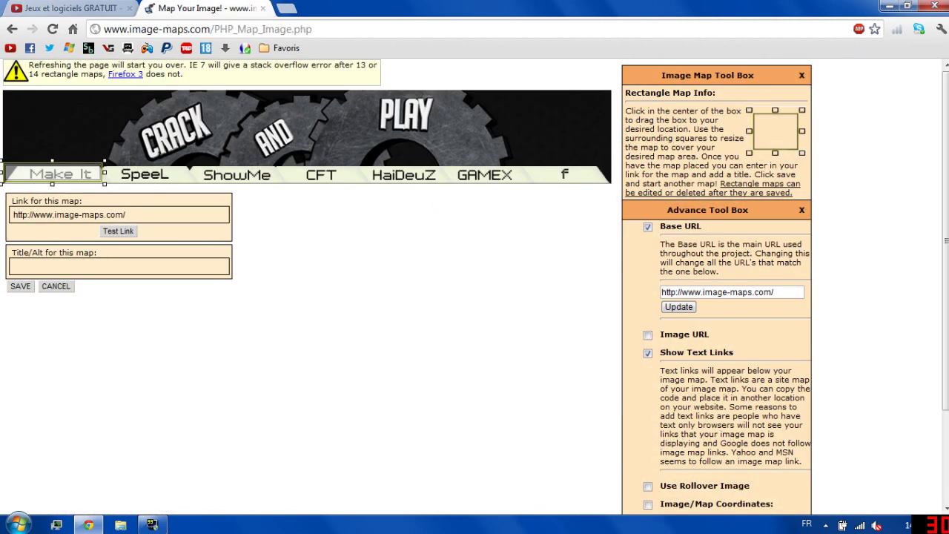
click(112, 215)
key(ctrl+v)
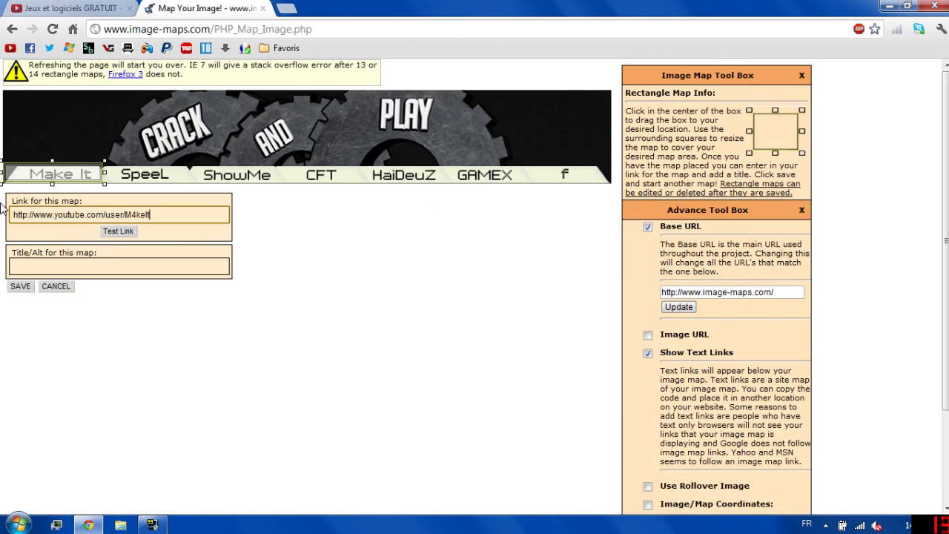
click(20, 286)
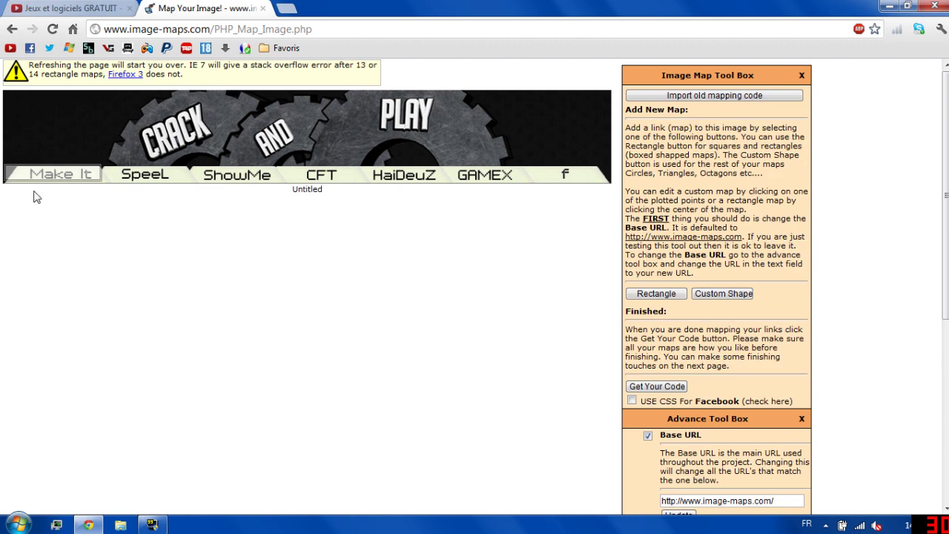
mouse_move(46, 165)
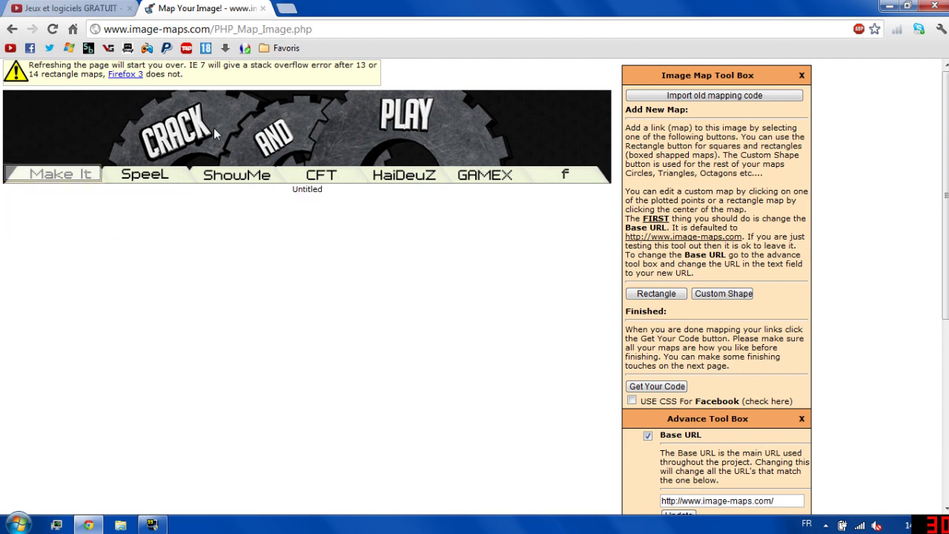
Step: Generate the image map's HTML code and copy only the block from the opening map tag to the closing map tag
click(656, 386)
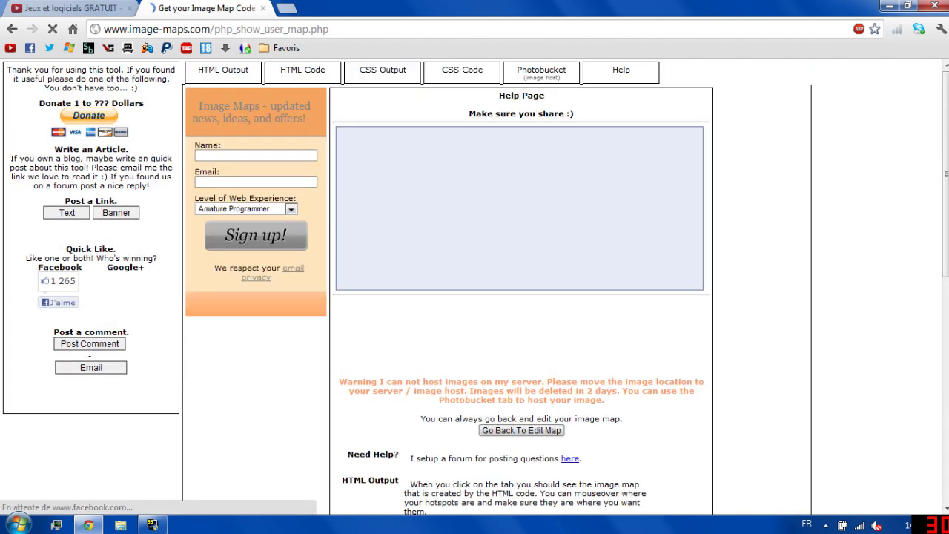
click(291, 78)
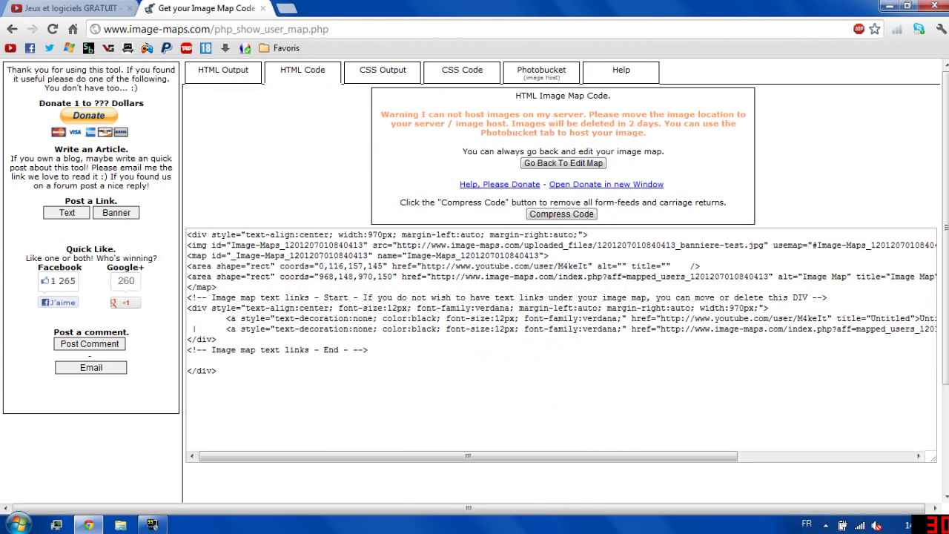
drag(207, 374, 226, 234)
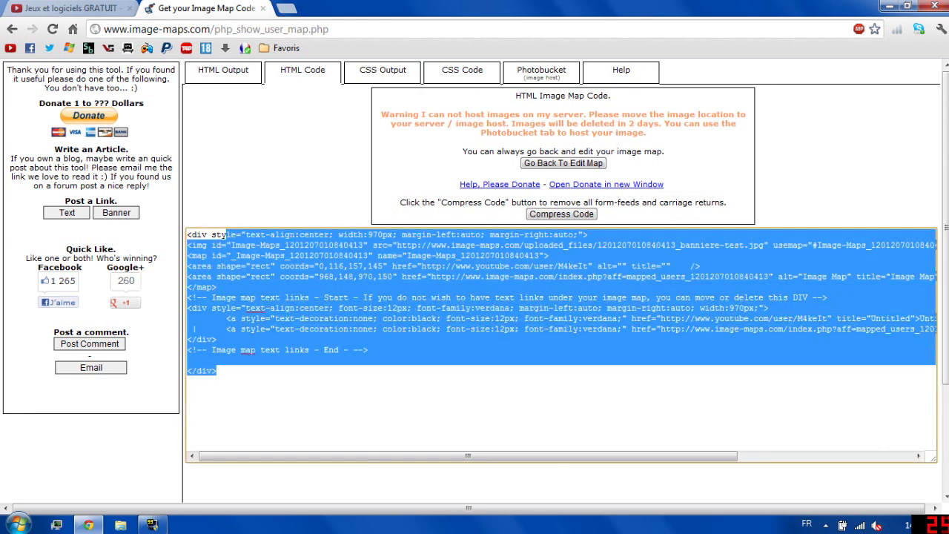
click(217, 287)
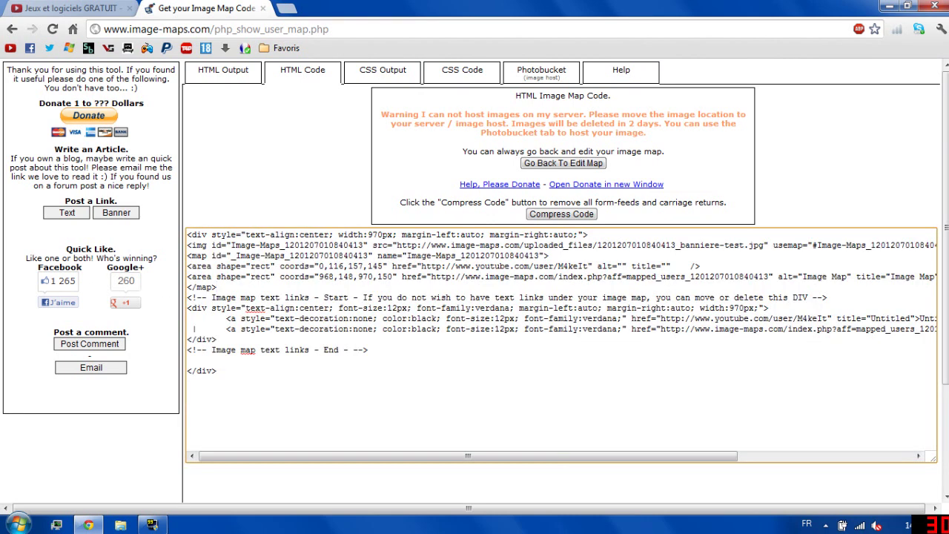
key(shift+Up)
key(shift+Up)
key(shift+Up)
key(shift+Home)
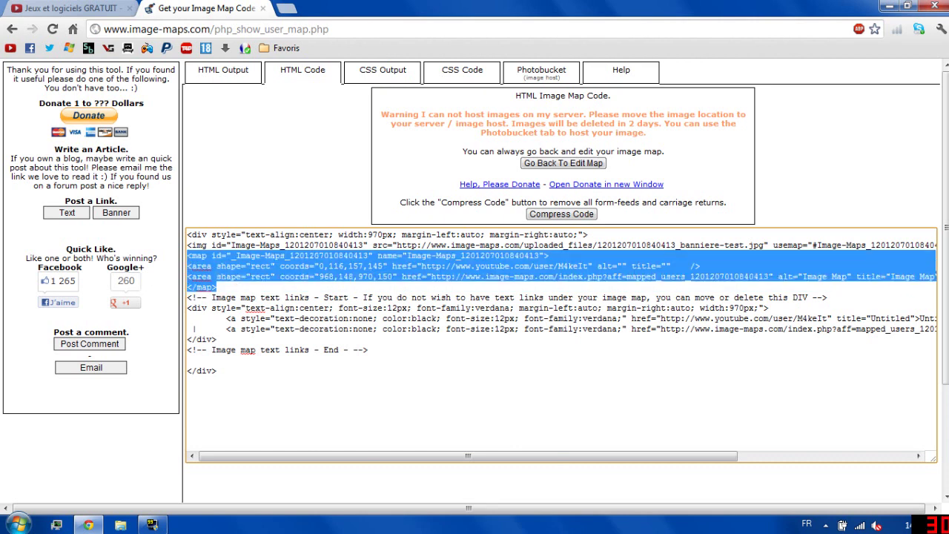
right_click(217, 274)
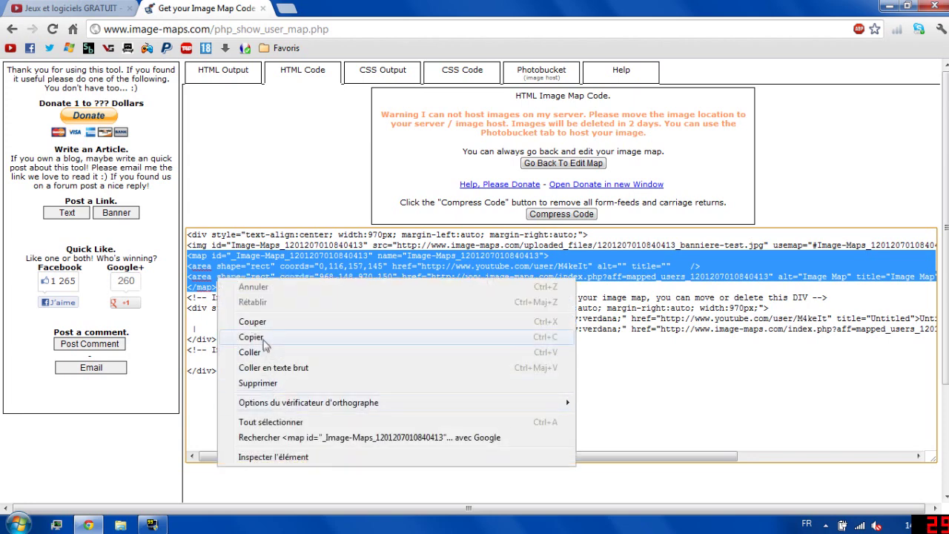
click(265, 346)
Step: Open the YouTube channel settings and enlarge the banner's image map code box to examine its area coordinates and partner links
click(69, 8)
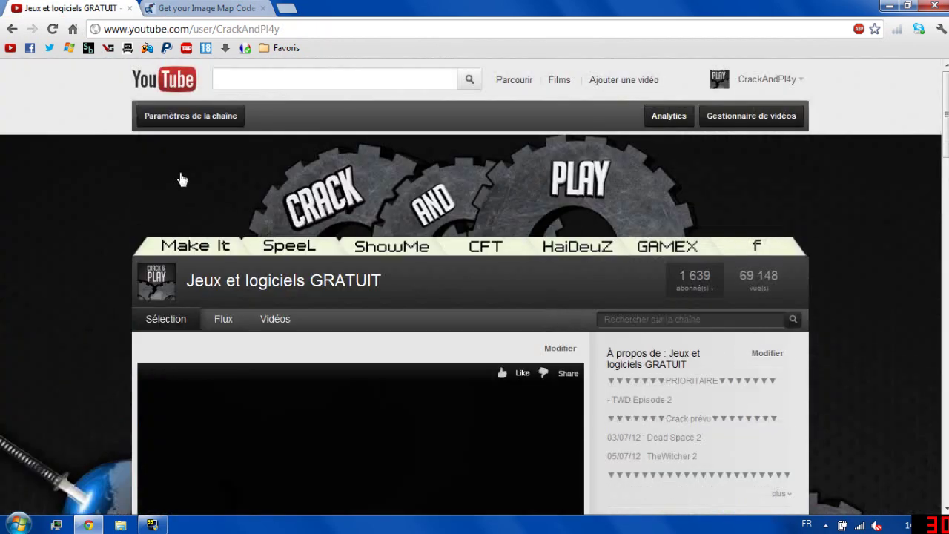
click(185, 118)
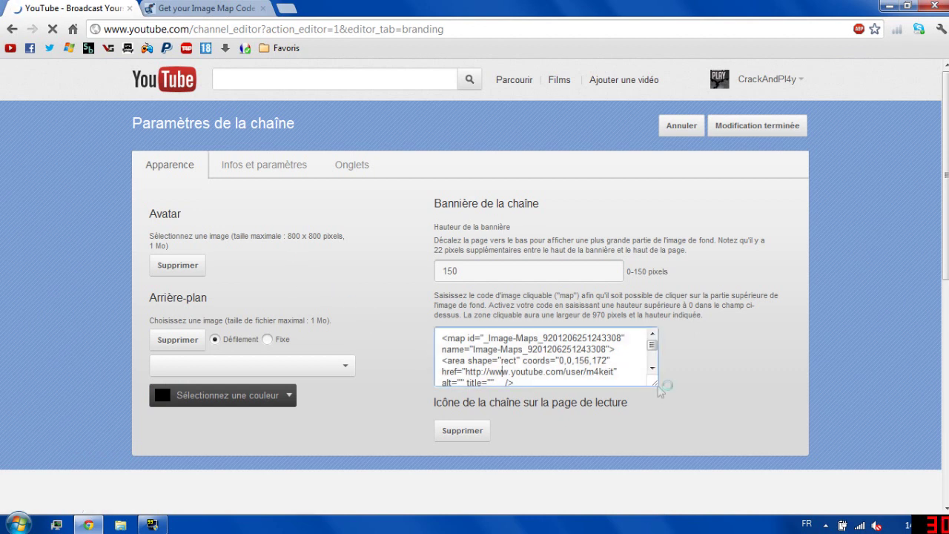
drag(655, 384, 664, 438)
scroll(545, 404, down, 2)
scroll(717, 291, down, 2)
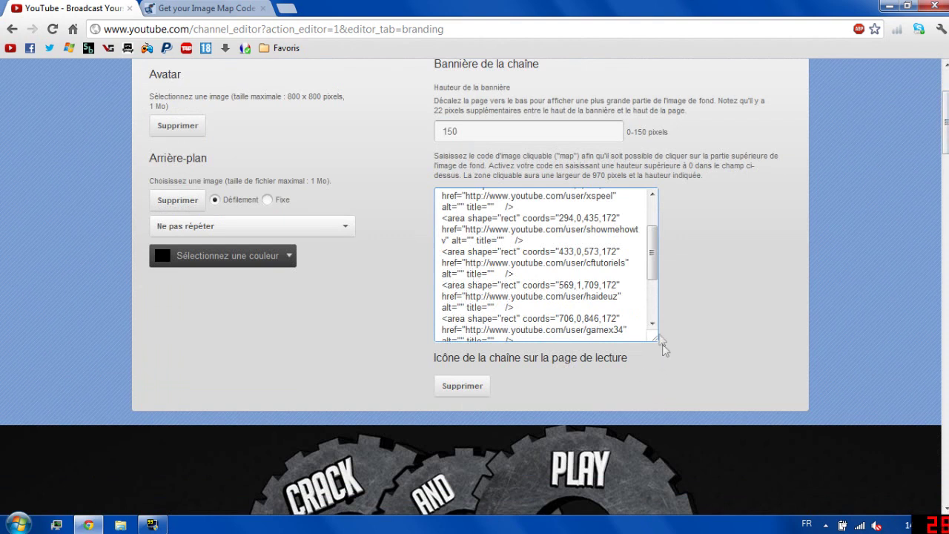
drag(654, 338, 681, 521)
scroll(692, 333, down, 2)
scroll(692, 332, up, 1)
scroll(456, 364, down, 6)
scroll(456, 364, up, 7)
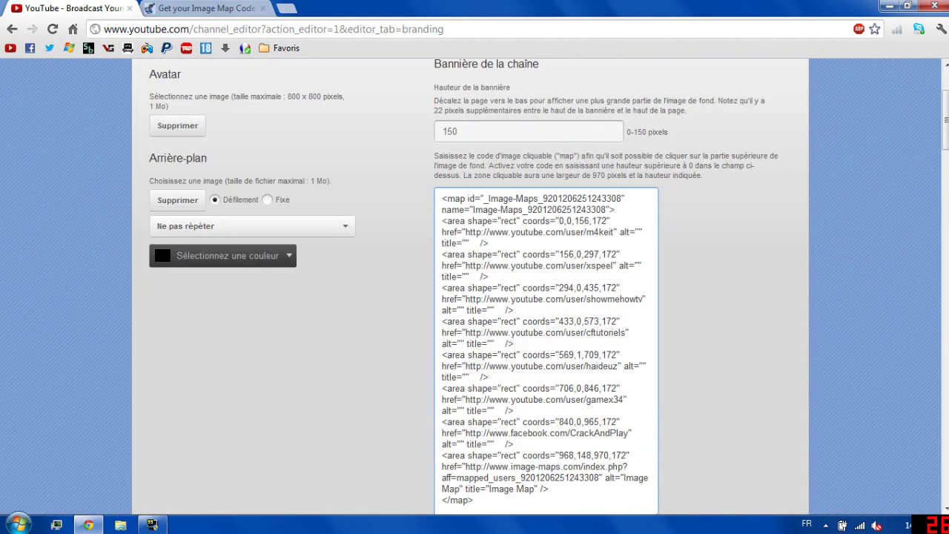
scroll(471, 289, down, 3)
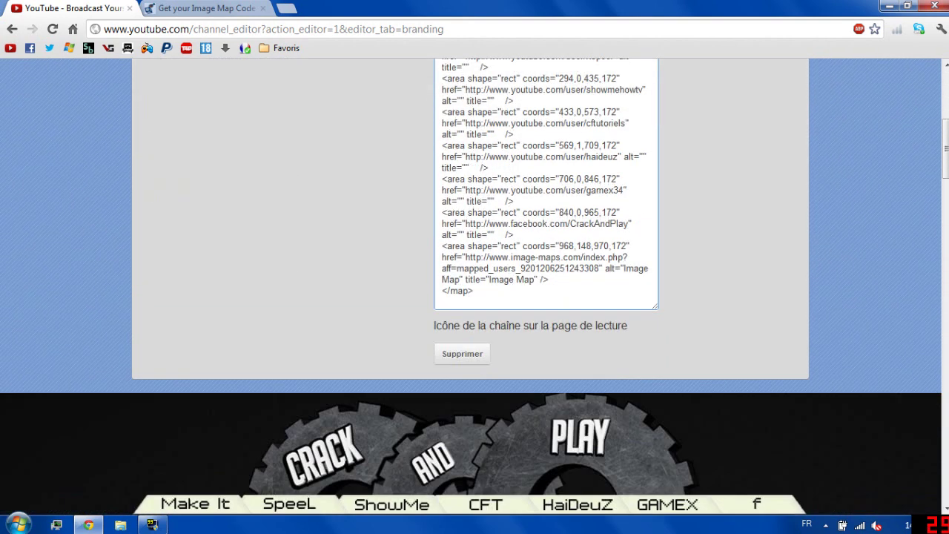
Step: Finish editing the channel settings and look over the banner with its partner tabs on the channel page
click(187, 7)
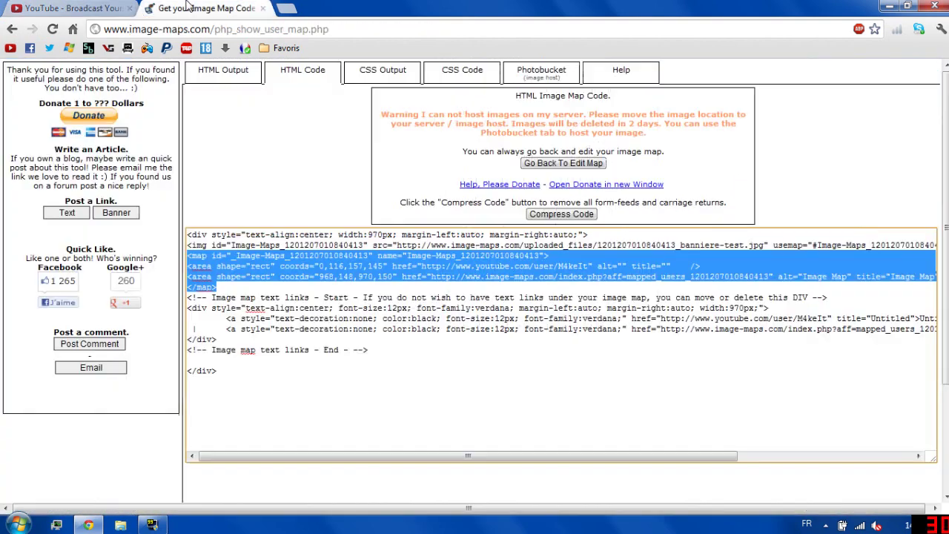
click(98, 8)
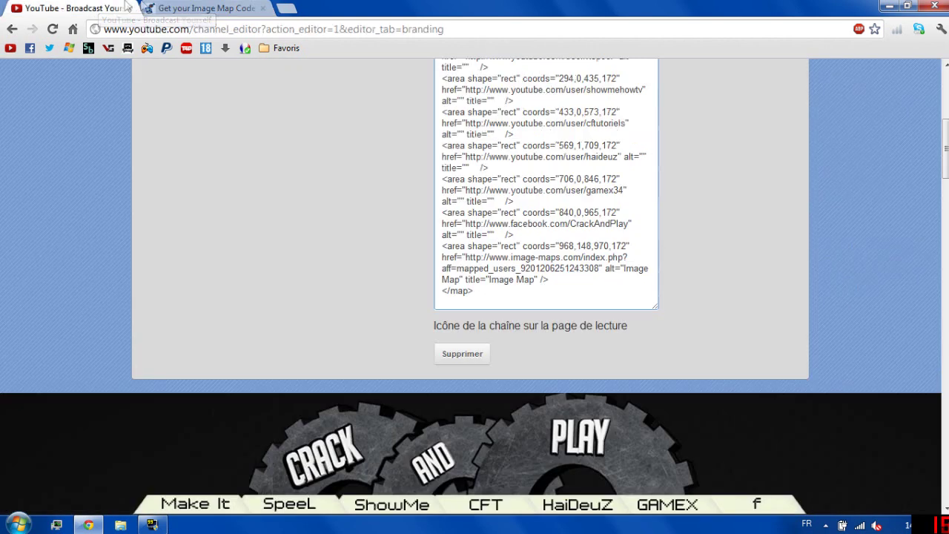
scroll(645, 315, up, 3)
click(750, 131)
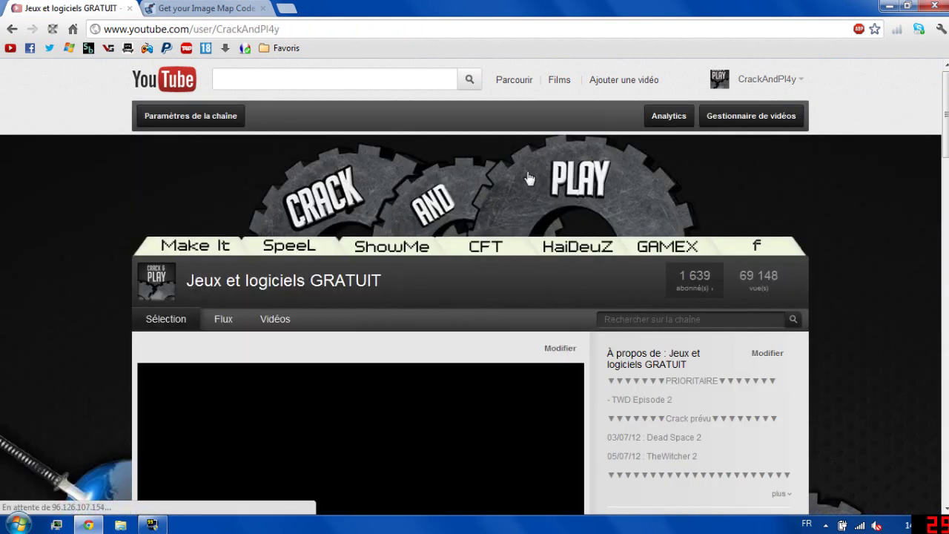
scroll(415, 319, down, 1)
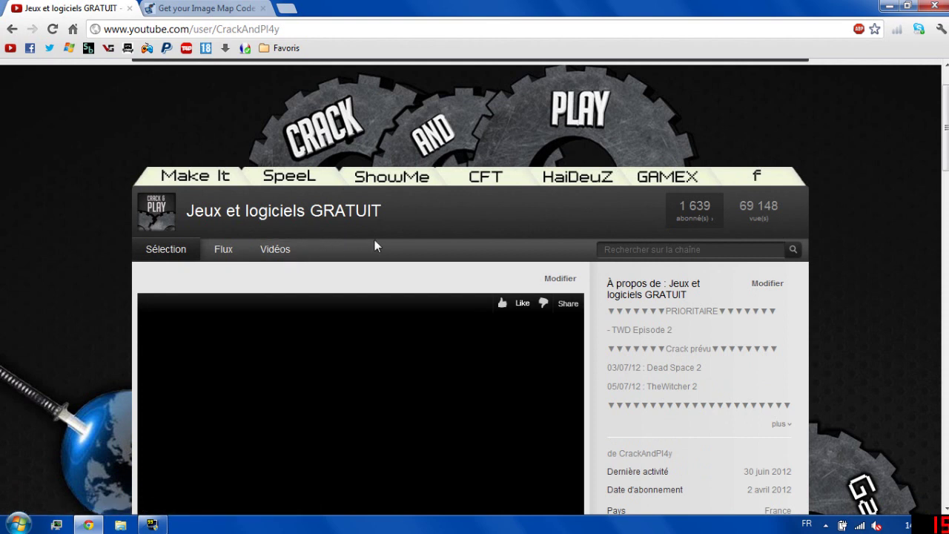
scroll(754, 153, up, 2)
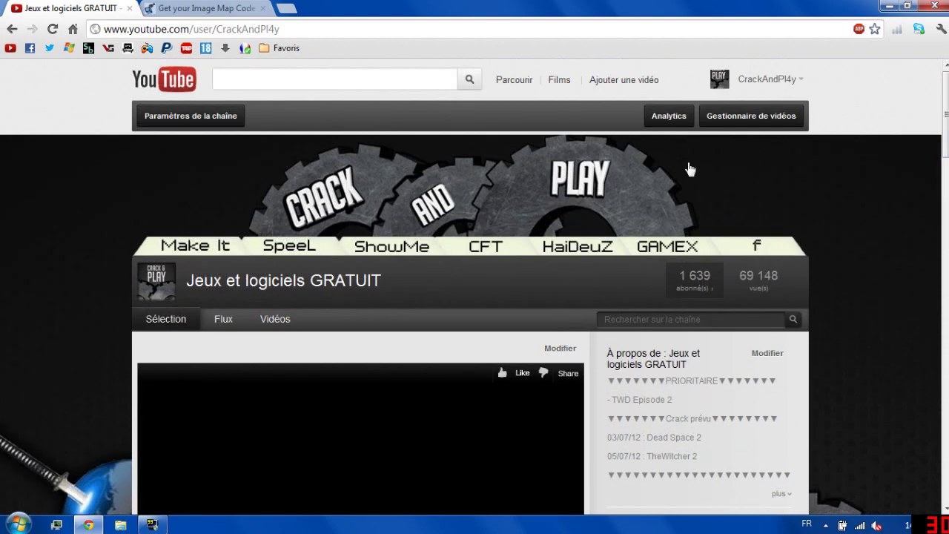